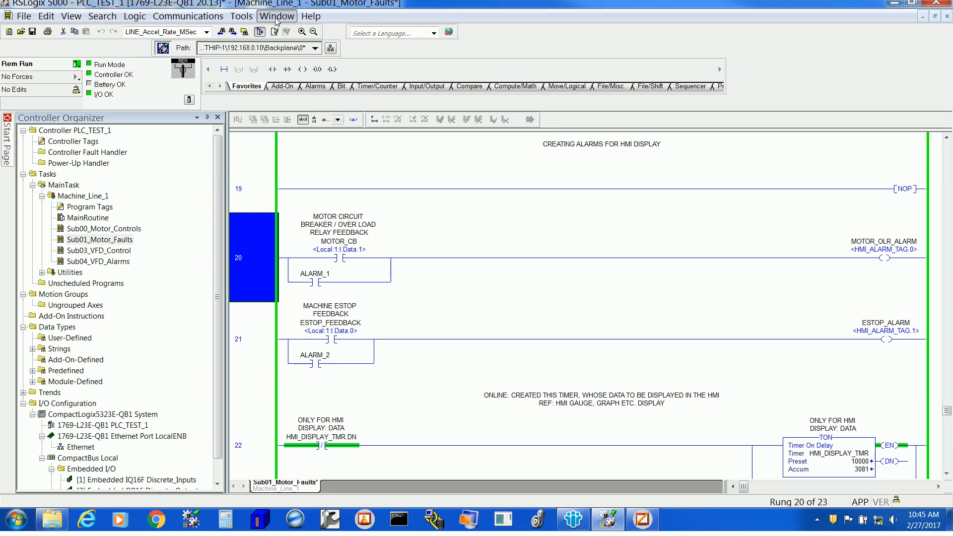
Open the PLC_TEST_1 controller tags and expand HMI_ALARM_TAG to examine its individual alarm bits
{"action": "left_click", "coordinate": [277, 19]}
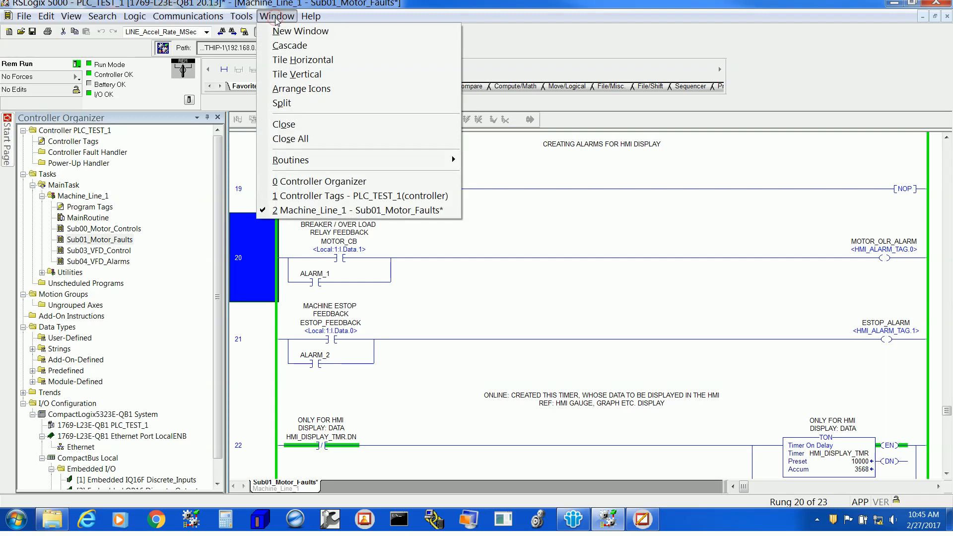
{"action": "left_click", "coordinate": [341, 195]}
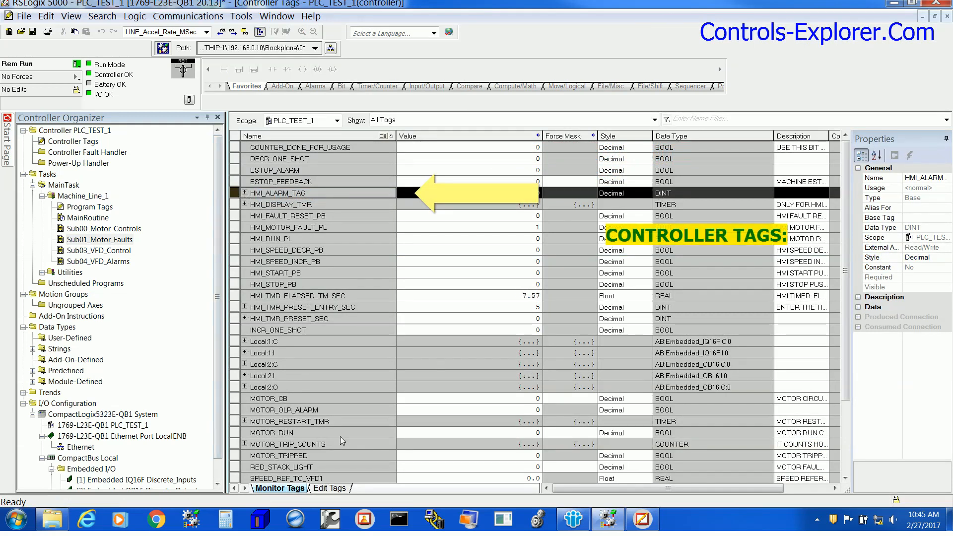
{"action": "left_click", "coordinate": [329, 488]}
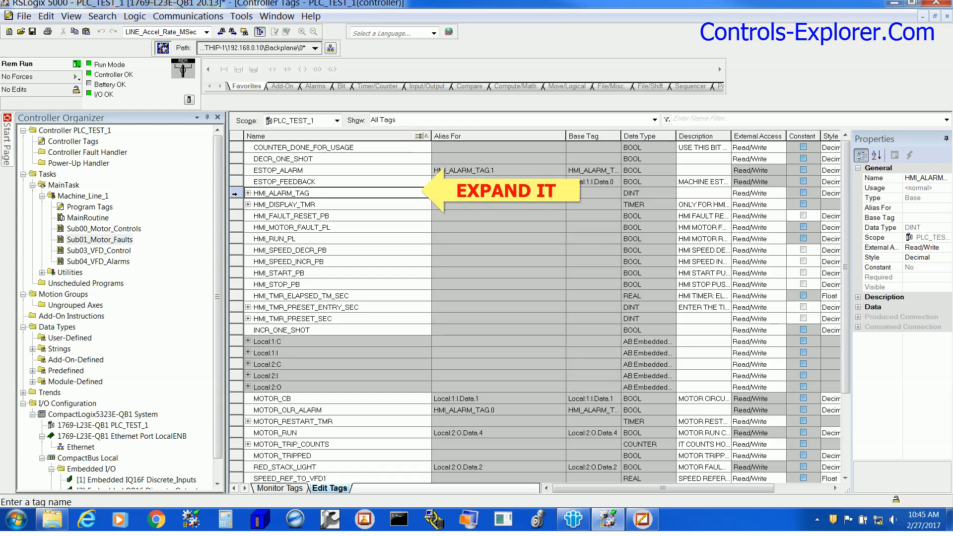
{"action": "left_click", "coordinate": [236, 193]}
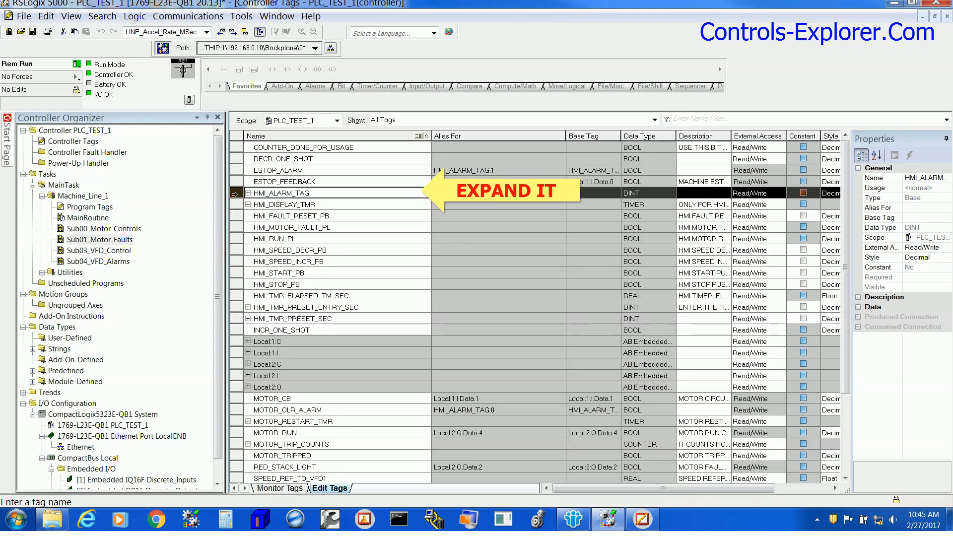
{"action": "left_click", "coordinate": [248, 193]}
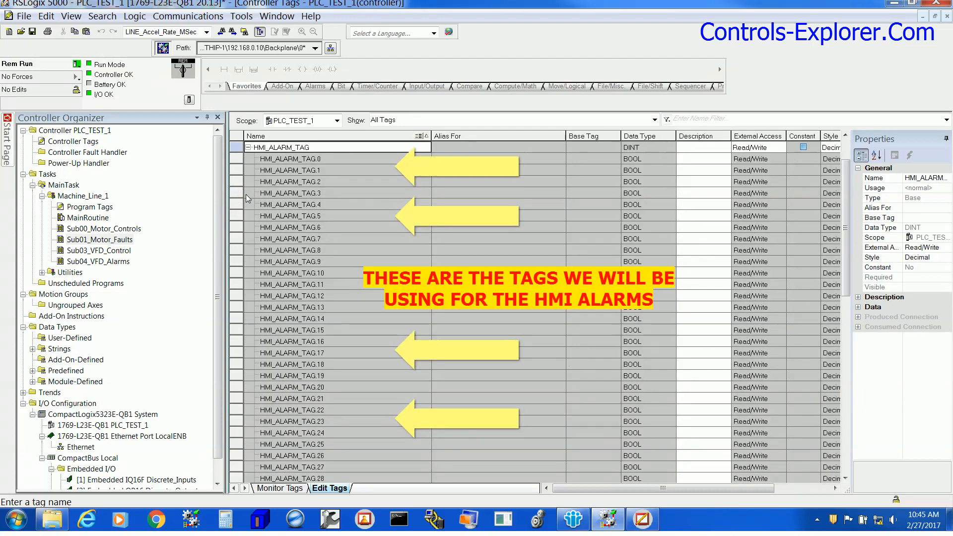
{"action": "left_click", "coordinate": [247, 147]}
Return to the Sub01_Motor_Faults routine and toggle the ALARM_1 bit on rung 20
{"action": "left_click", "coordinate": [277, 16]}
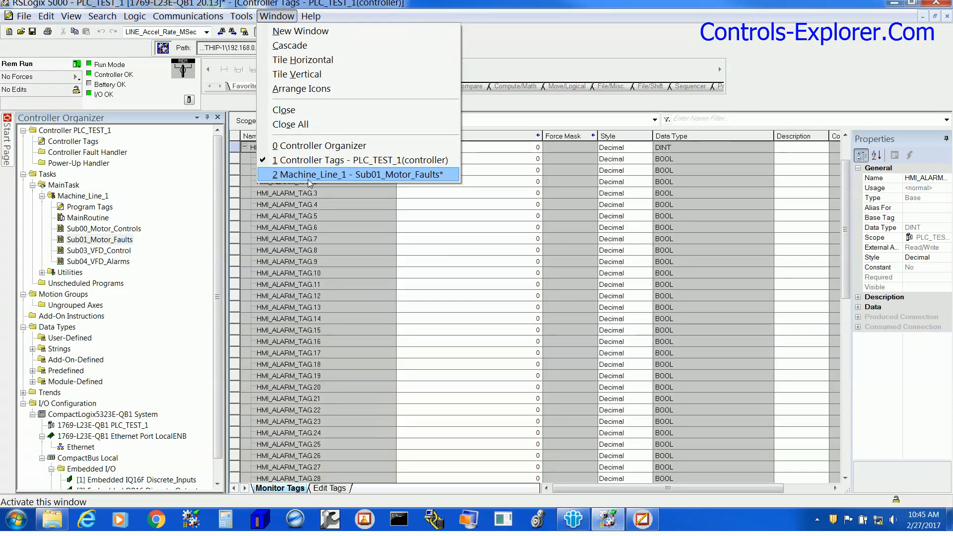
{"action": "left_click", "coordinate": [317, 174]}
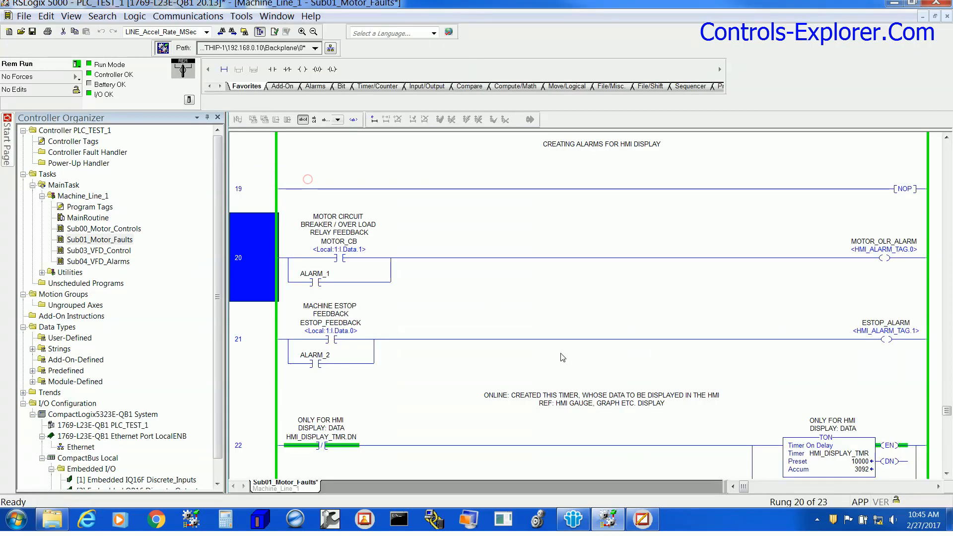
{"action": "right_click", "coordinate": [314, 283]}
{"action": "left_click", "coordinate": [351, 398]}
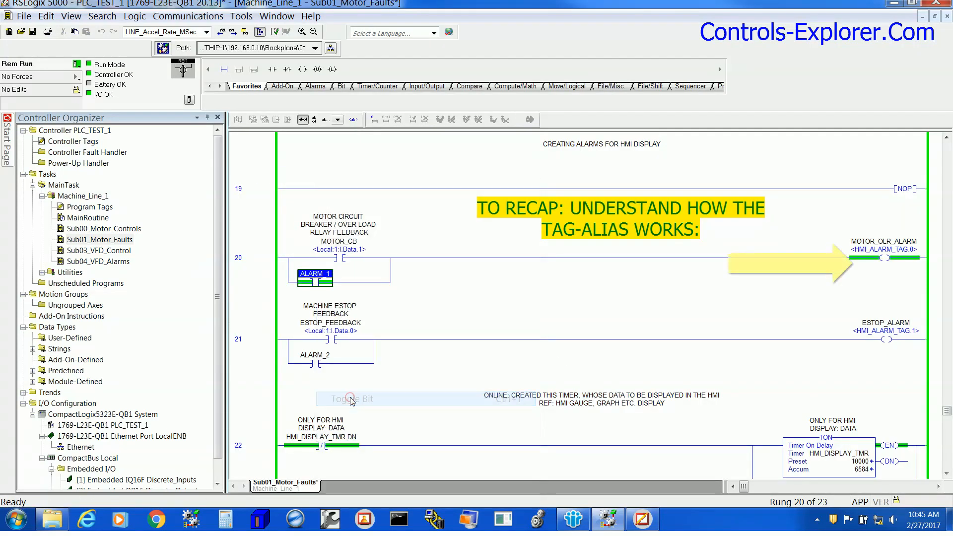
{"action": "mouse_move", "coordinate": [899, 254]}
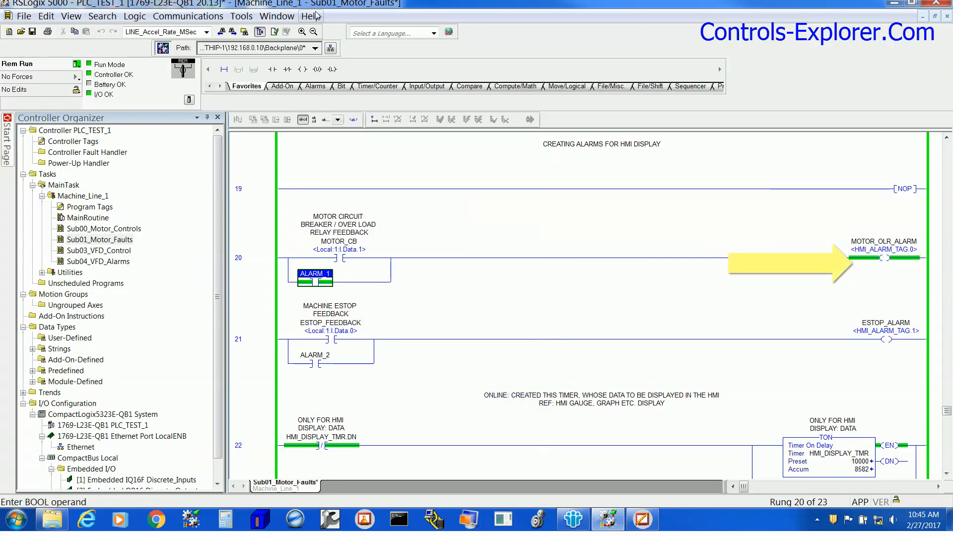
Check the value of HMI_ALARM_TAG.0 in the PLC_TEST_1 controller tags
{"action": "left_click", "coordinate": [277, 15]}
{"action": "left_click", "coordinate": [313, 196]}
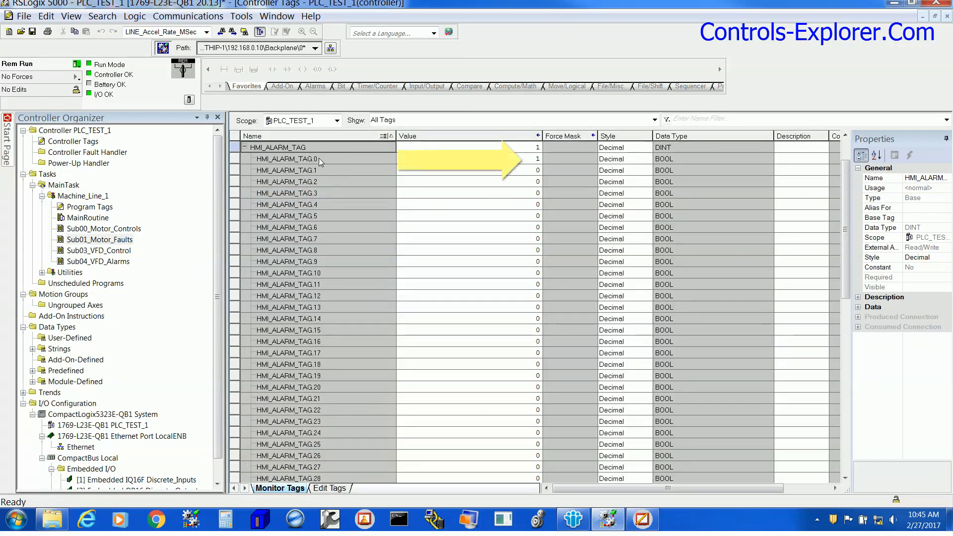
{"action": "left_click", "coordinate": [235, 160]}
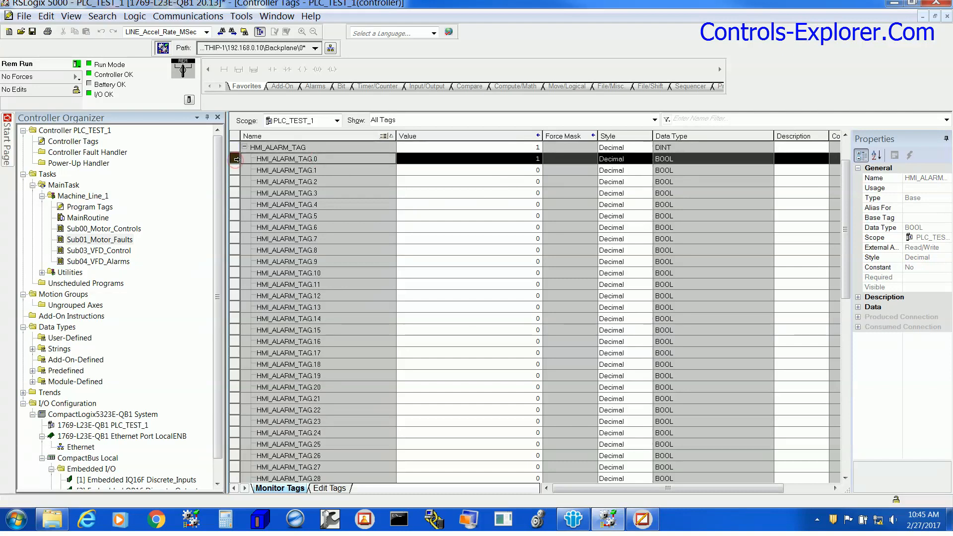
Toggle the ALARM_2 bit on rung 21 of the Sub01_Motor_Faults routine
{"action": "left_click", "coordinate": [277, 16]}
{"action": "left_click", "coordinate": [303, 175]}
{"action": "right_click", "coordinate": [313, 363]}
{"action": "left_click", "coordinate": [347, 252]}
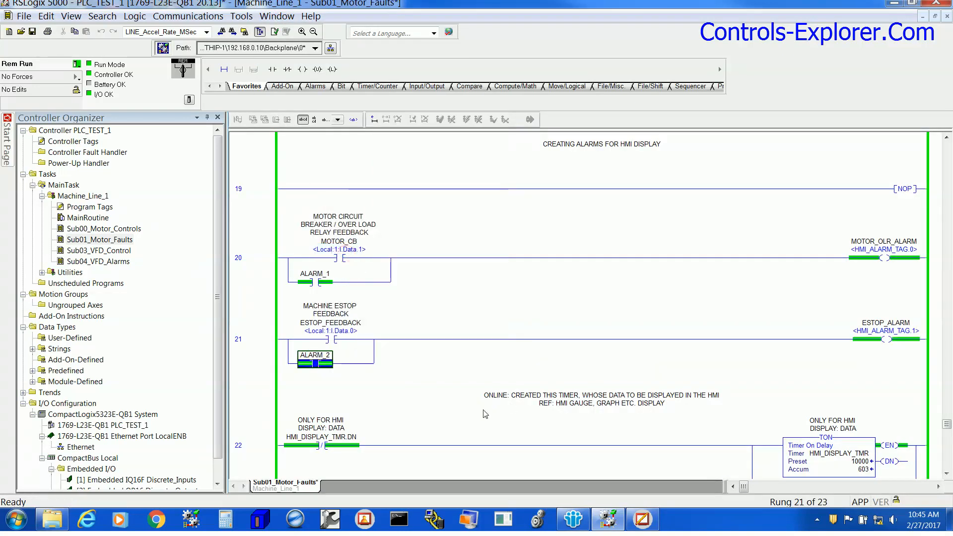
Check the value of HMI_ALARM_TAG.1 in the controller tags and return to the Sub01_Motor_Faults routine
{"action": "left_click", "coordinate": [277, 16]}
{"action": "left_click", "coordinate": [313, 193]}
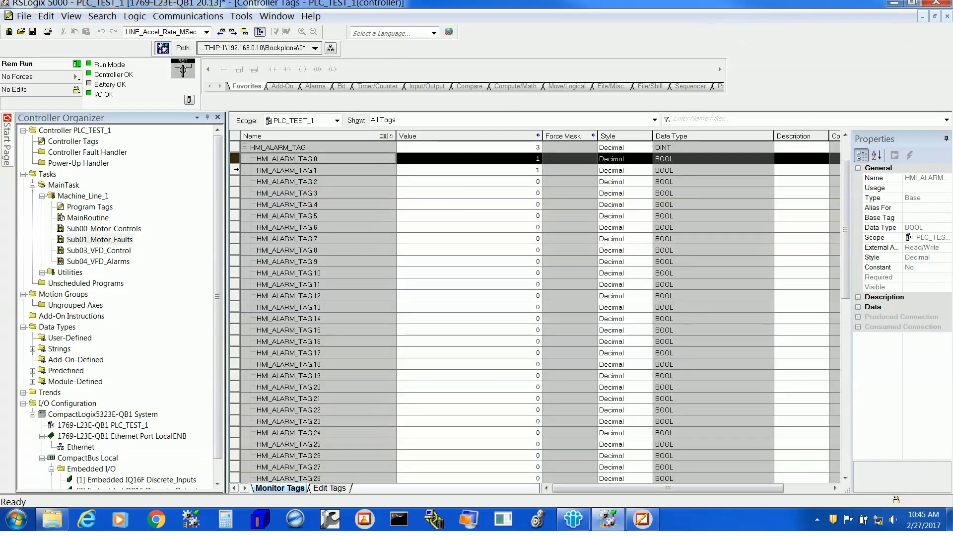
{"action": "left_click", "coordinate": [235, 169]}
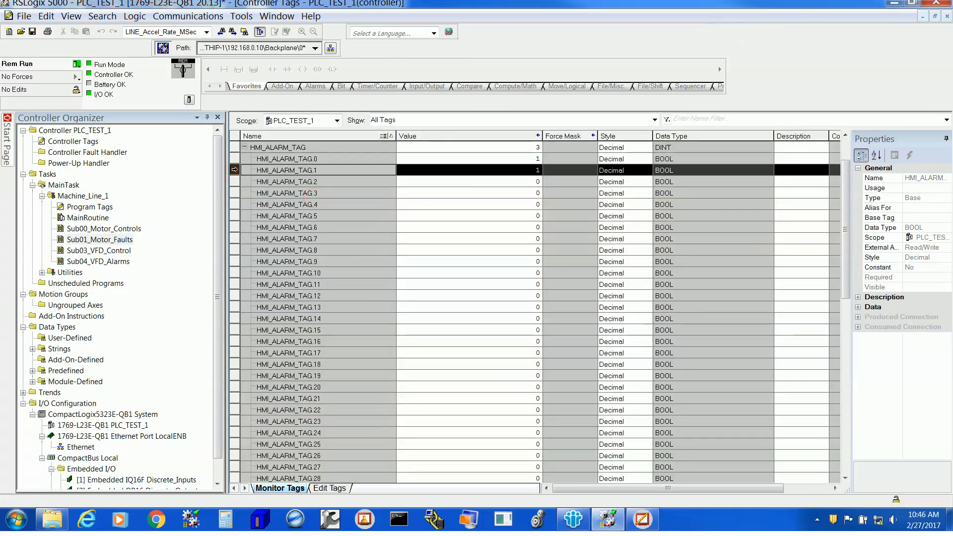
{"action": "left_click", "coordinate": [277, 16]}
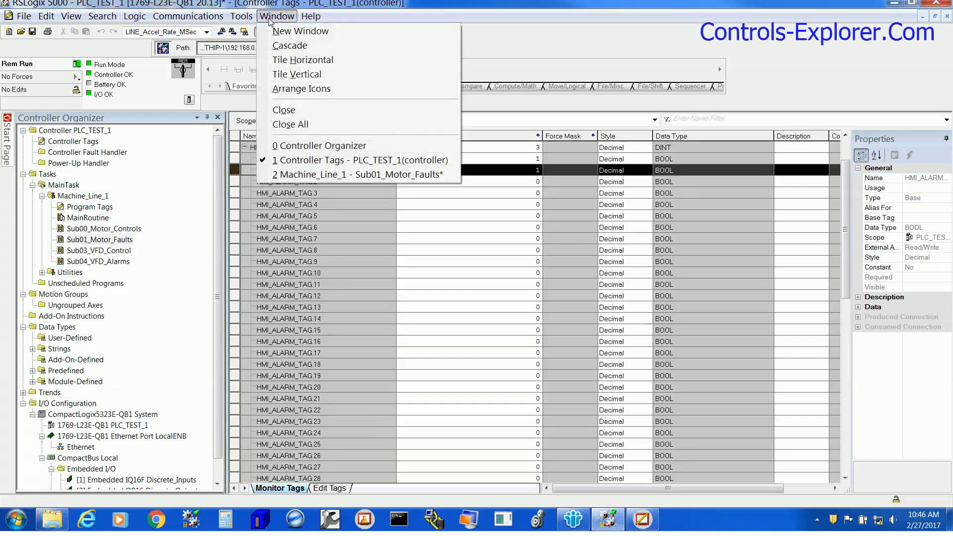
{"action": "left_click", "coordinate": [325, 172]}
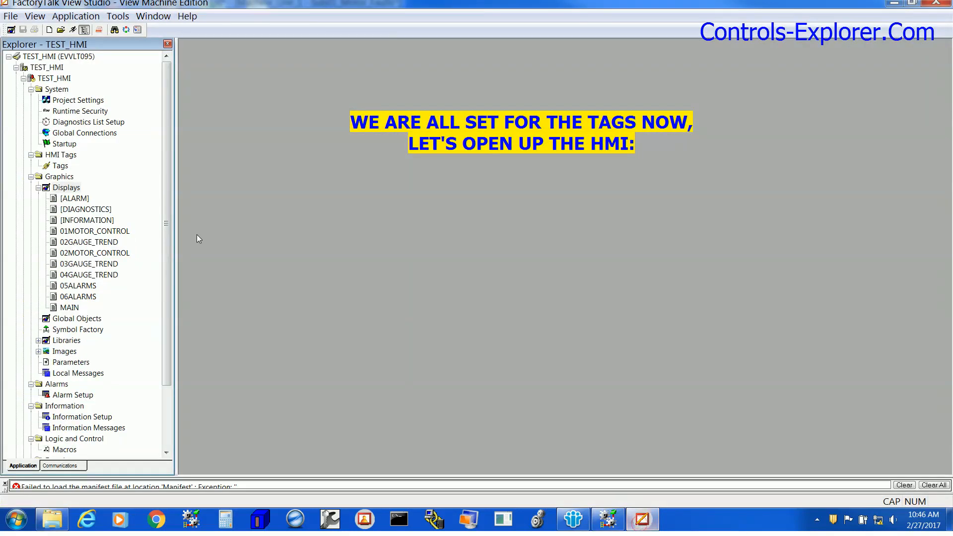
{"action": "right_click", "coordinate": [71, 189]}
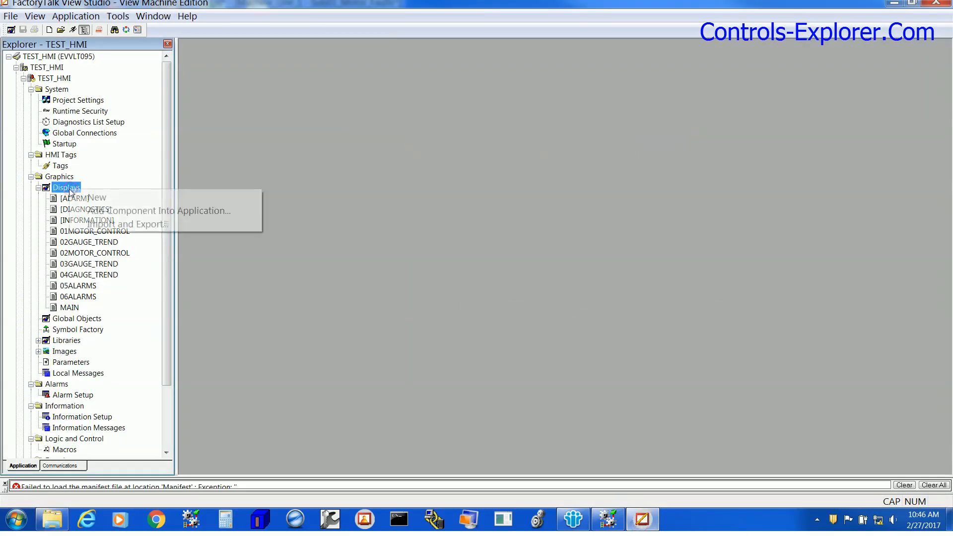
{"action": "left_click", "coordinate": [60, 179]}
{"action": "right_click", "coordinate": [64, 187]}
{"action": "left_click", "coordinate": [87, 194]}
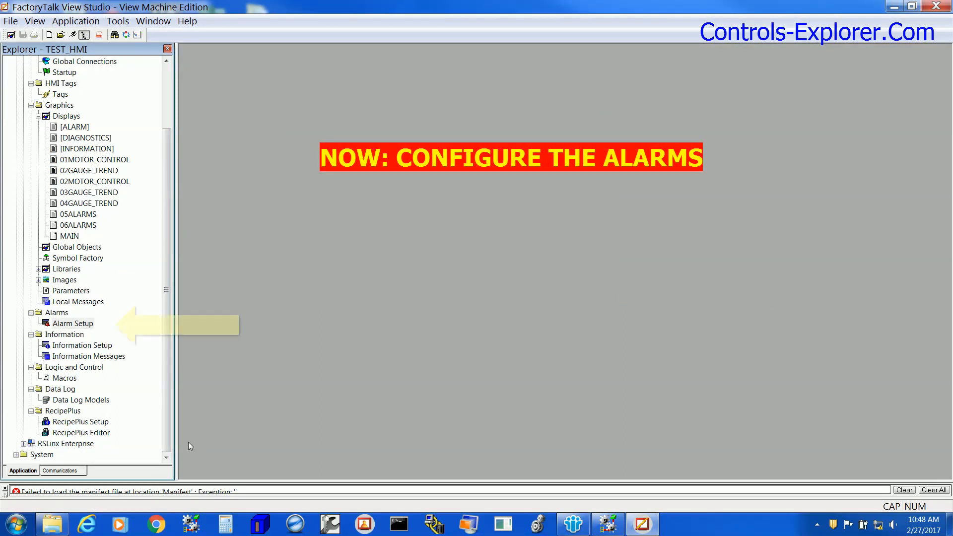
Open Alarm Setup for the TEST_HMI application in FactoryTalk View Studio
{"action": "left_click", "coordinate": [73, 323]}
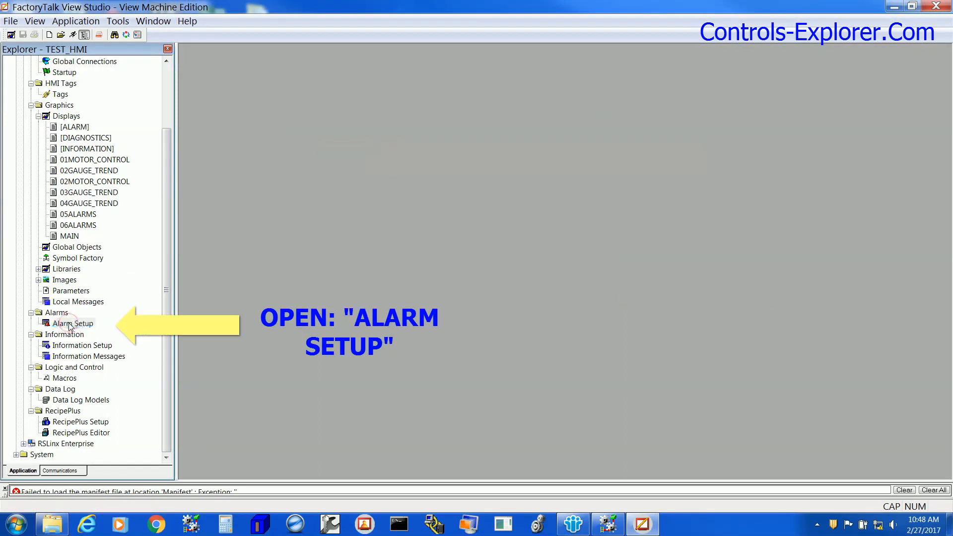
{"action": "right_click", "coordinate": [70, 326]}
{"action": "left_click", "coordinate": [97, 332]}
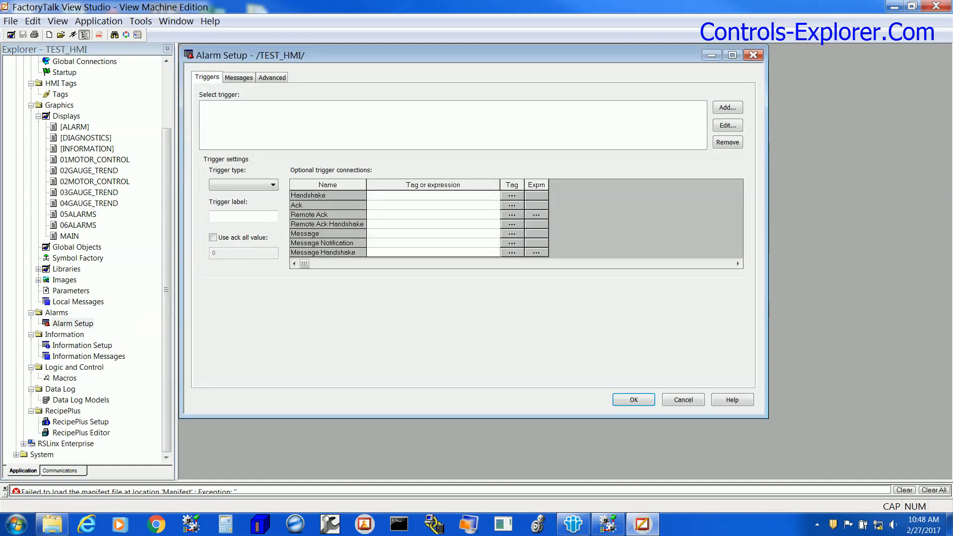
Review the alarm rungs and HMI_ALARM_TAG bits in RSLogix 5000, and return to Alarm Setup in FactoryTalk View Studio
{"action": "left_click", "coordinate": [618, 530]}
{"action": "scroll", "coordinate": [310, 391], "scroll_direction": "up", "scroll_amount": 6}
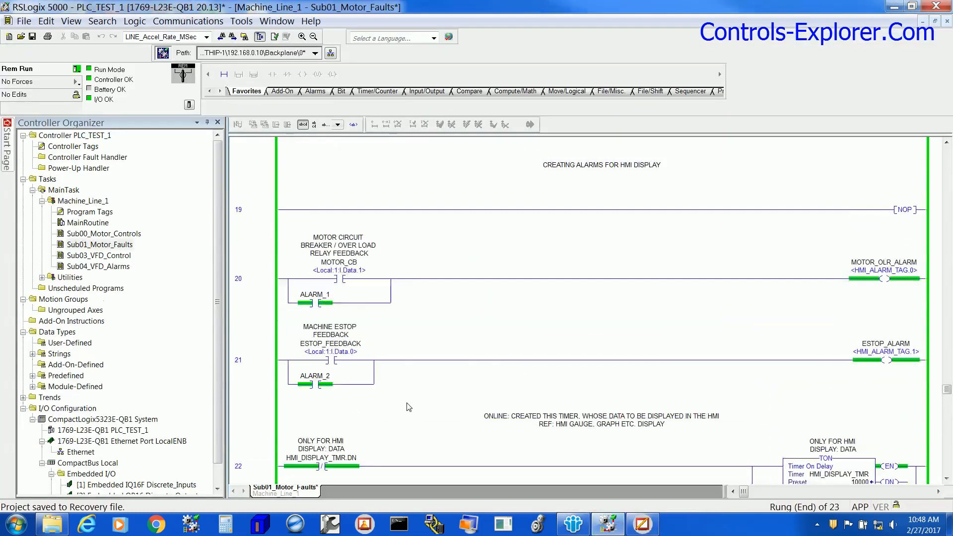
{"action": "left_click", "coordinate": [302, 312]}
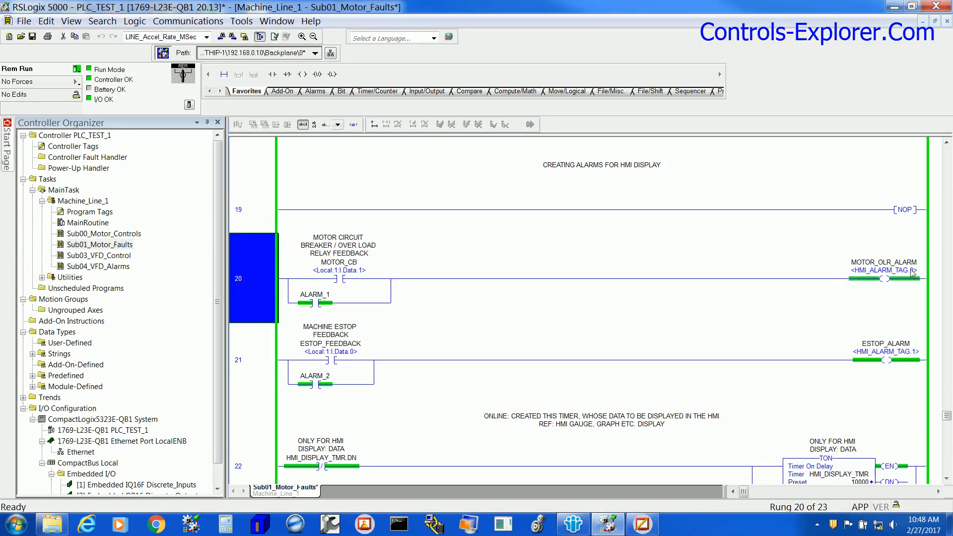
{"action": "left_click", "coordinate": [277, 21]}
{"action": "left_click", "coordinate": [297, 200]}
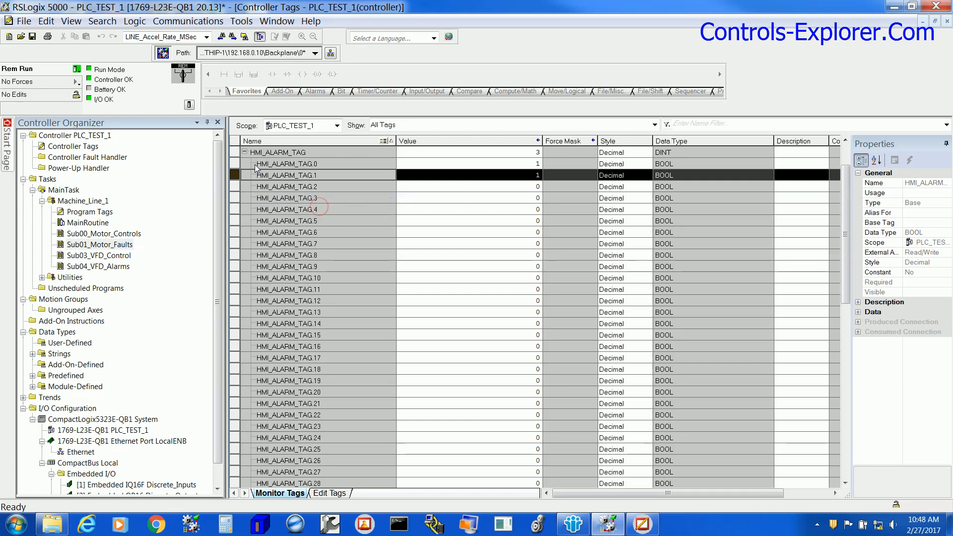
{"action": "left_click", "coordinate": [656, 525]}
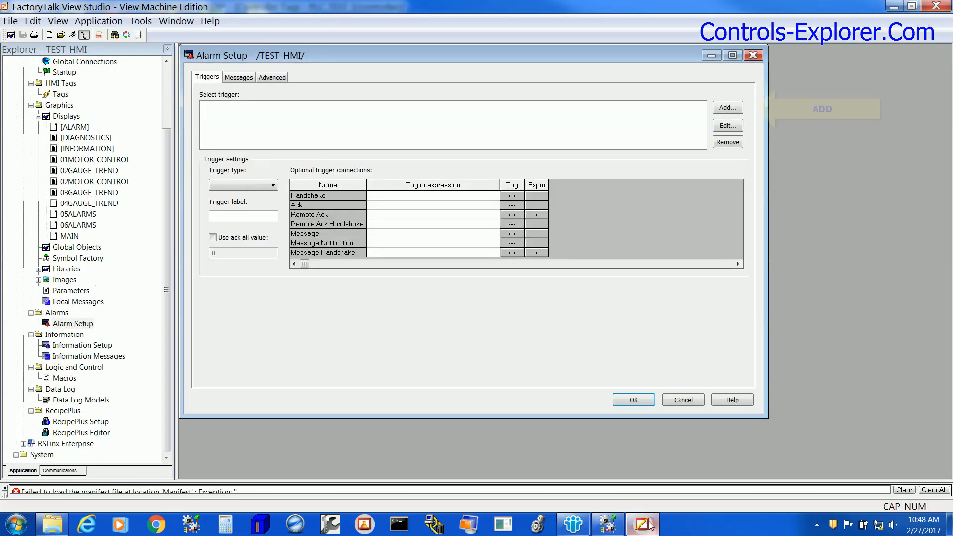
Start a new alarm trigger and select HMI_ALARM_TAG from the Offline folder of PLC_TEST_1 as its tag
{"action": "left_click", "coordinate": [727, 109]}
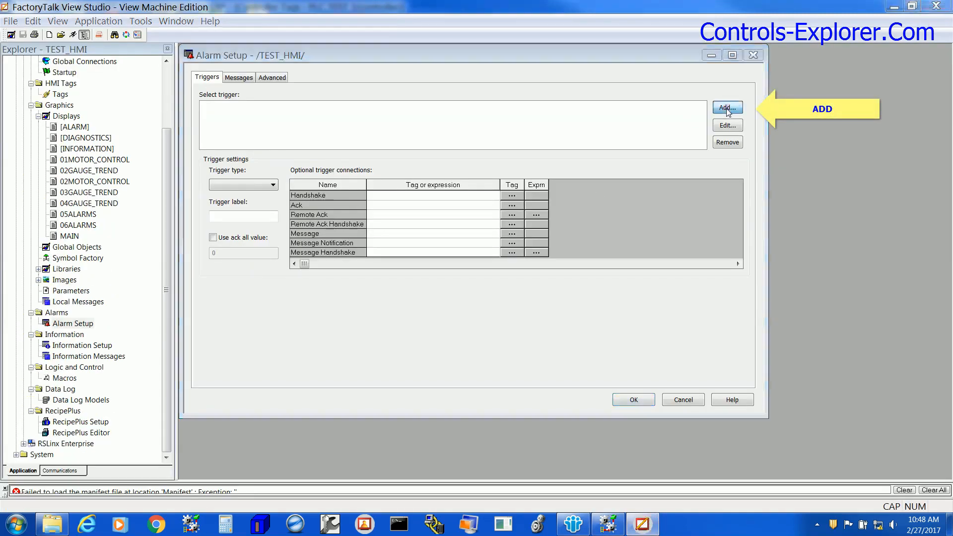
{"action": "left_click", "coordinate": [571, 258]}
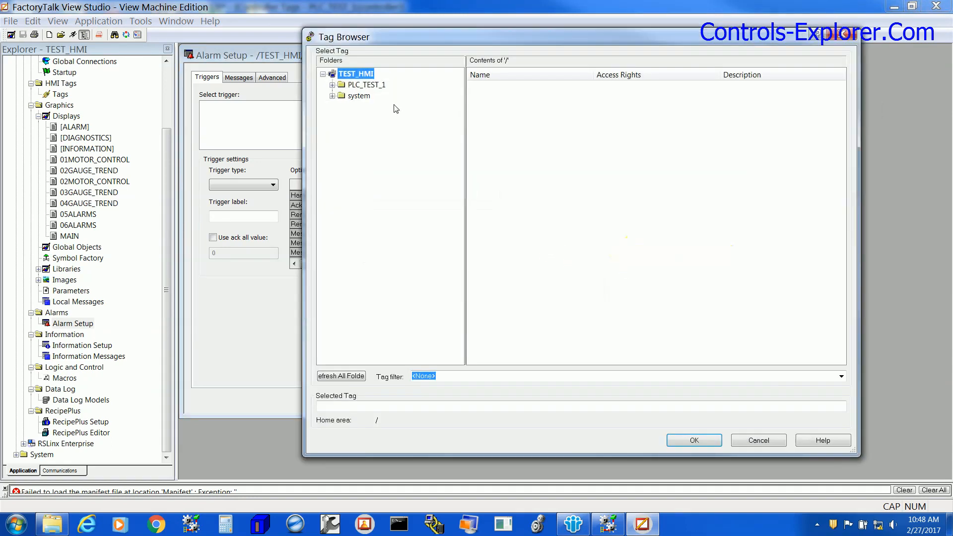
{"action": "left_click", "coordinate": [366, 85]}
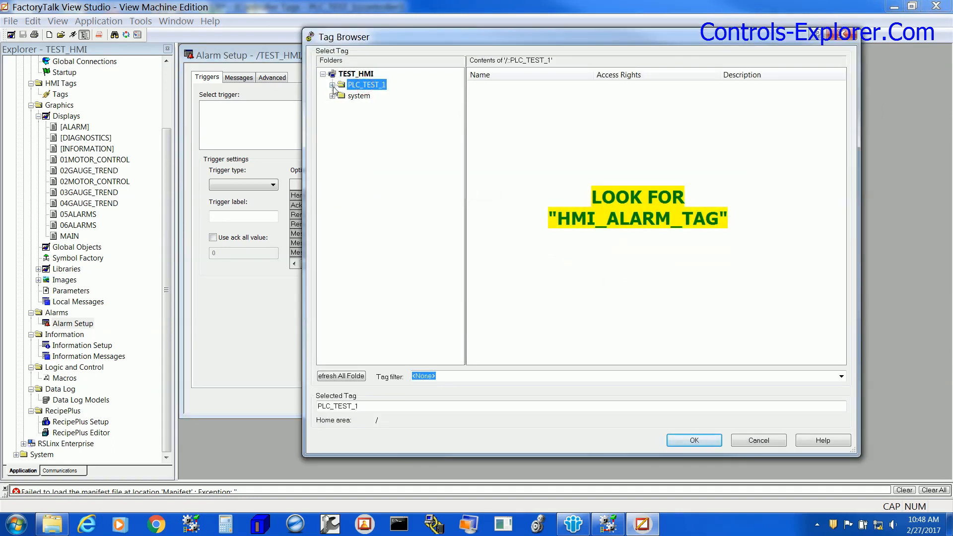
{"action": "left_click", "coordinate": [332, 85]}
{"action": "left_click", "coordinate": [368, 108]}
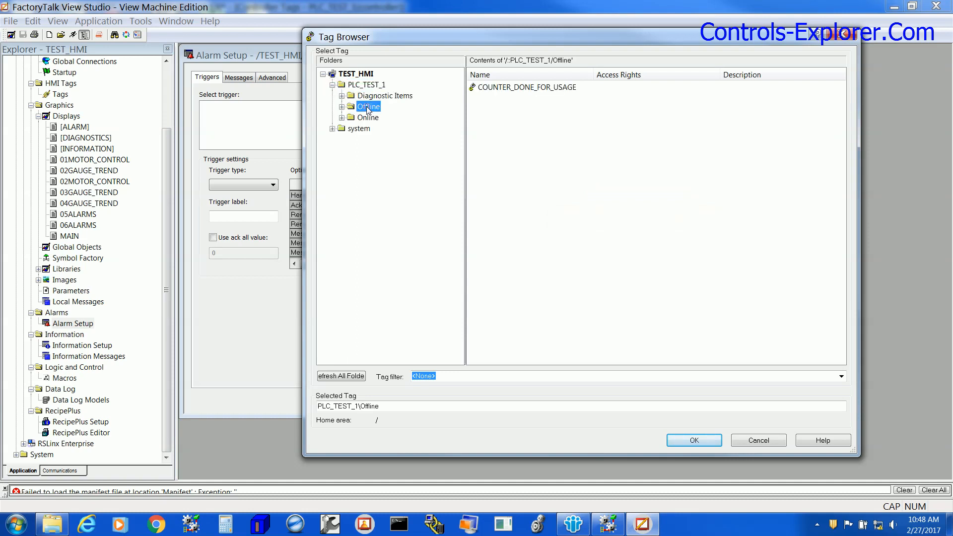
{"action": "left_click", "coordinate": [522, 135]}
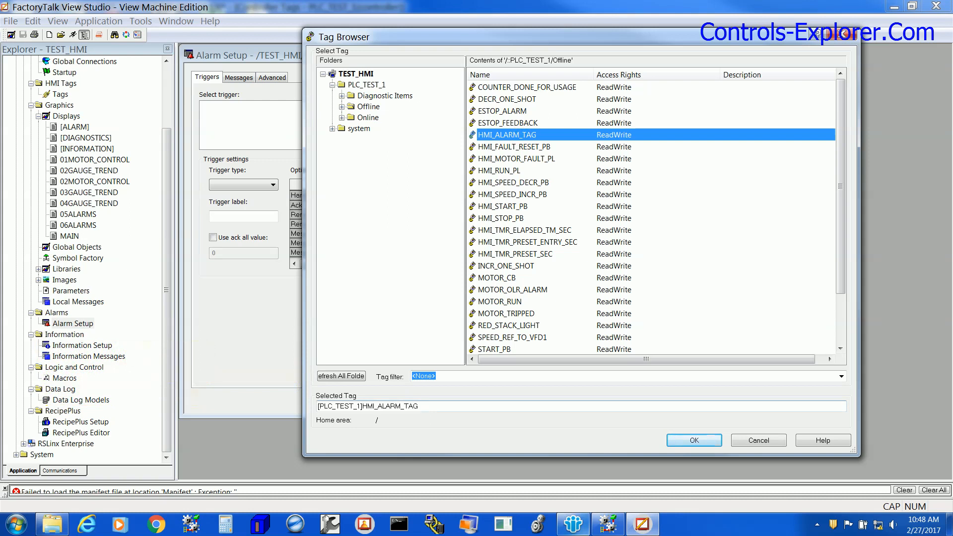
{"action": "left_click", "coordinate": [608, 524]}
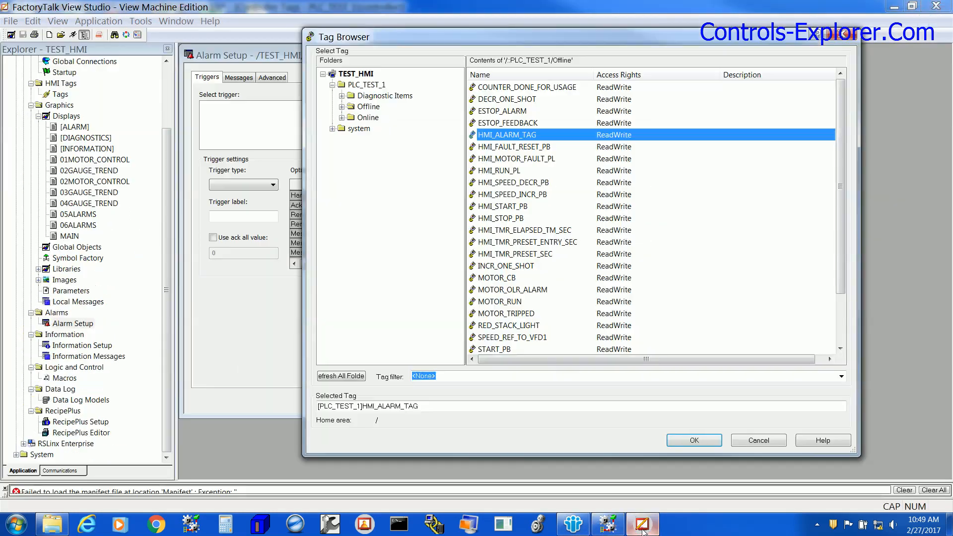
{"action": "left_click", "coordinate": [642, 524]}
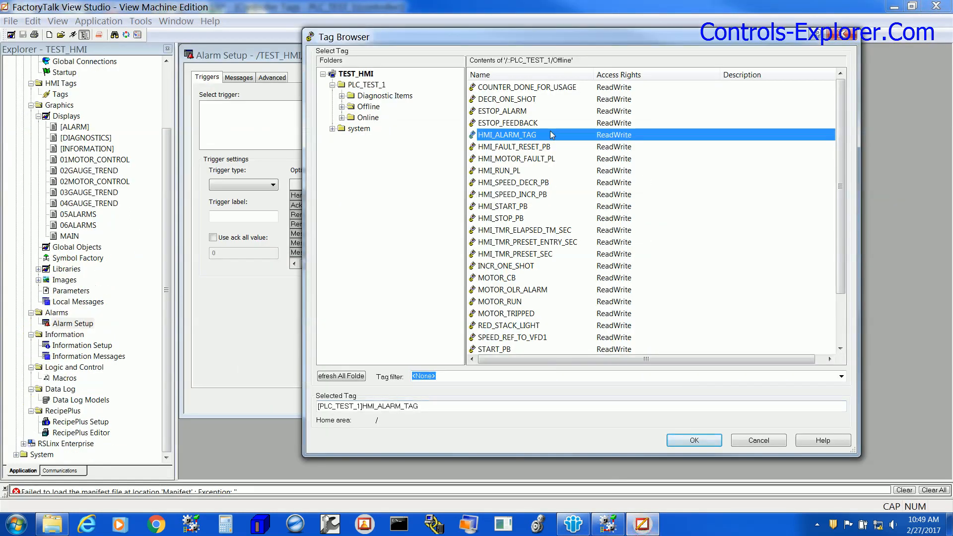
Add the selected HMI_ALARM_TAG as the alarm trigger and set its trigger type to Bit
{"action": "left_click", "coordinate": [693, 441]}
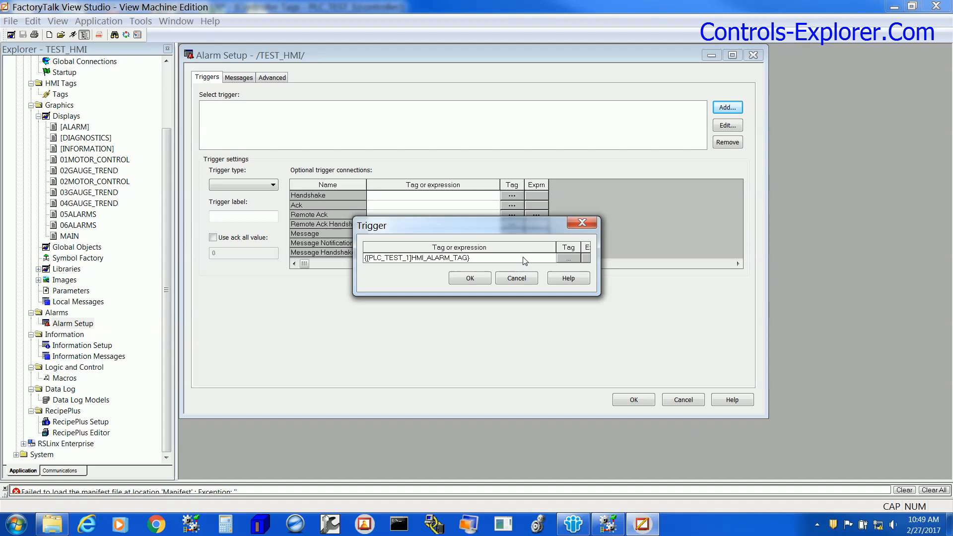
{"action": "left_click", "coordinate": [470, 278]}
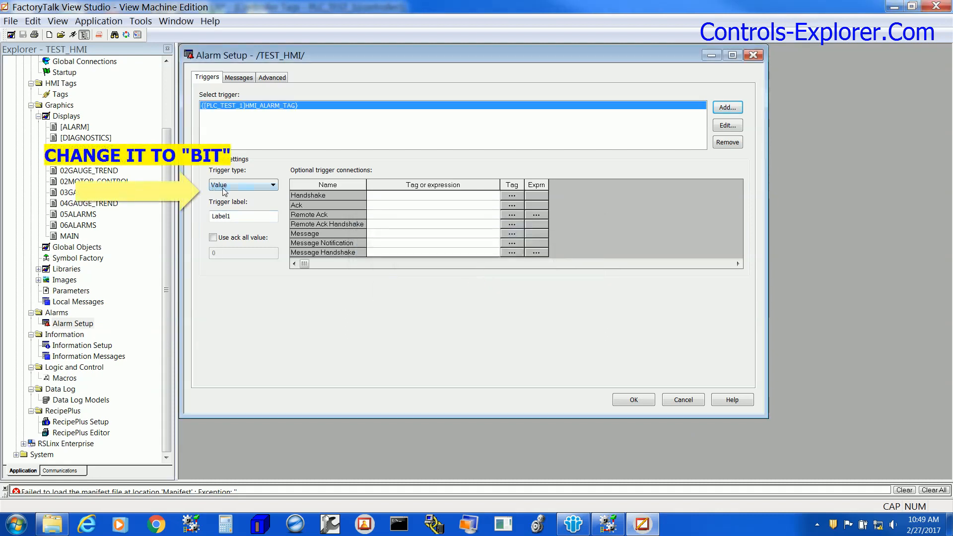
{"action": "left_click", "coordinate": [278, 188]}
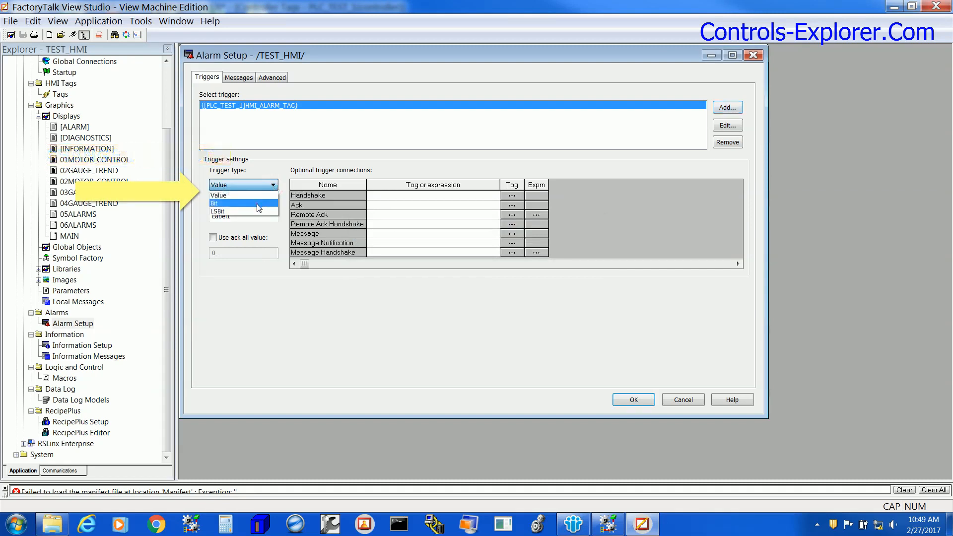
{"action": "left_click", "coordinate": [258, 203]}
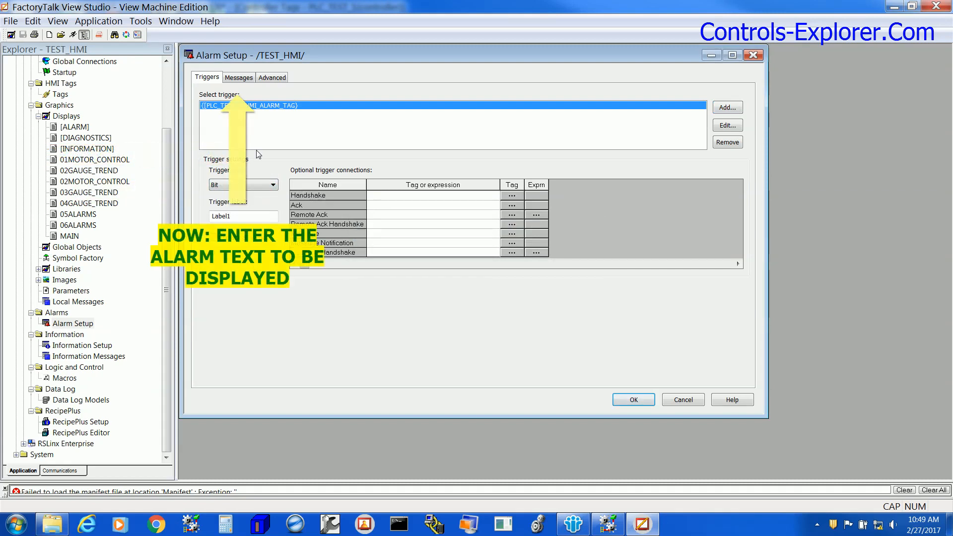
Add an alarm message for the HMI_ALARM_TAG trigger with trigger value 1 and the text "MOTOR FAULT ALARM"
{"action": "left_click", "coordinate": [239, 78]}
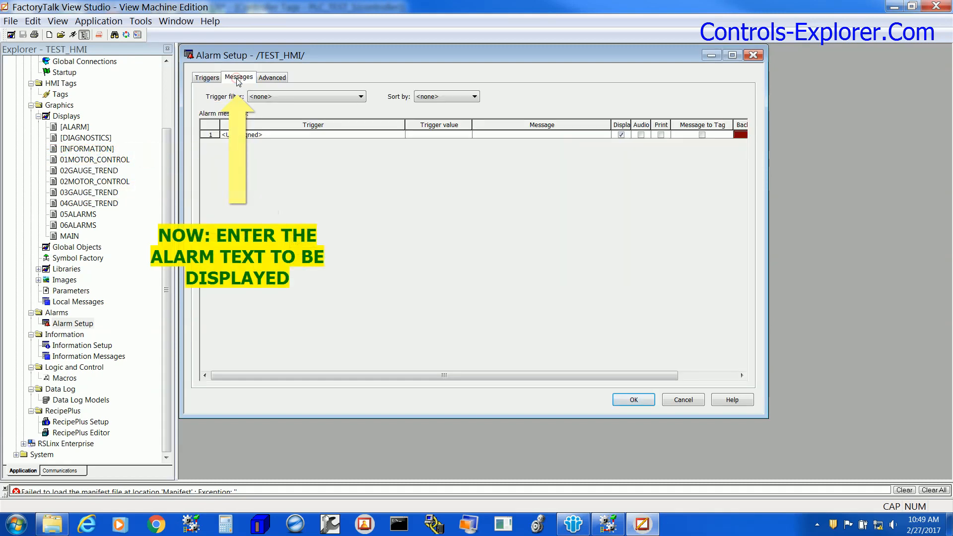
{"action": "left_click", "coordinate": [279, 135]}
{"action": "left_click", "coordinate": [400, 135]}
{"action": "left_click", "coordinate": [355, 157]}
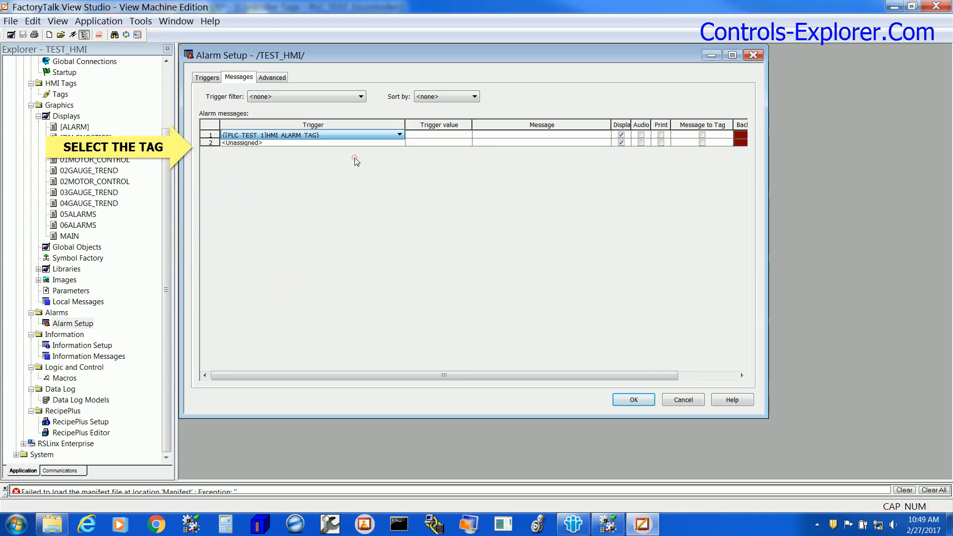
{"action": "left_click", "coordinate": [447, 136]}
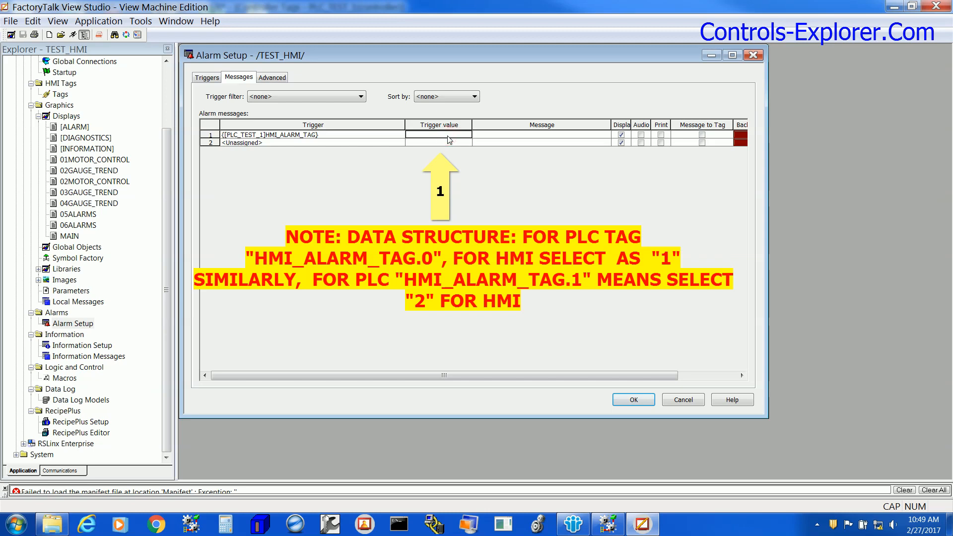
{"action": "type", "text": "1"}
{"action": "left_click", "coordinate": [533, 135]}
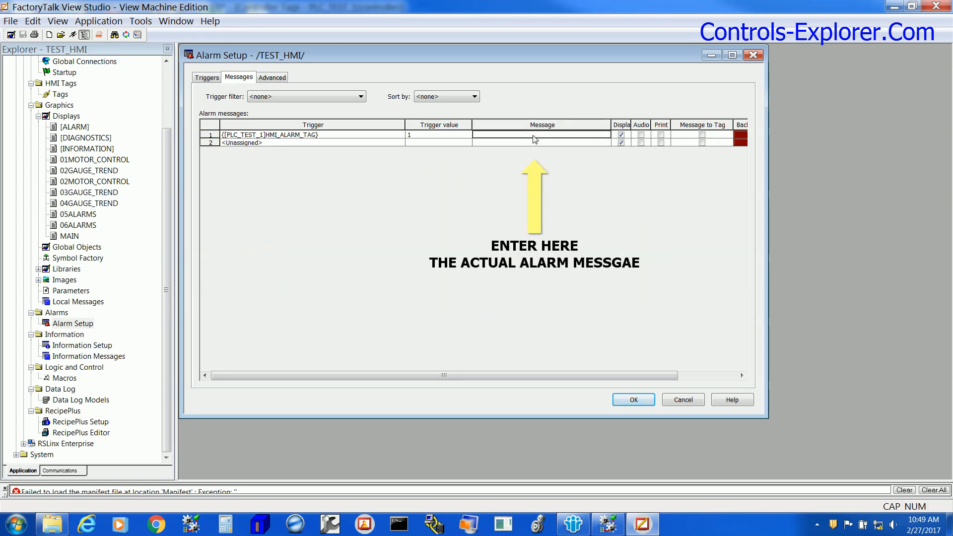
{"action": "type", "text": "MOTOR FAULT ALARM"}
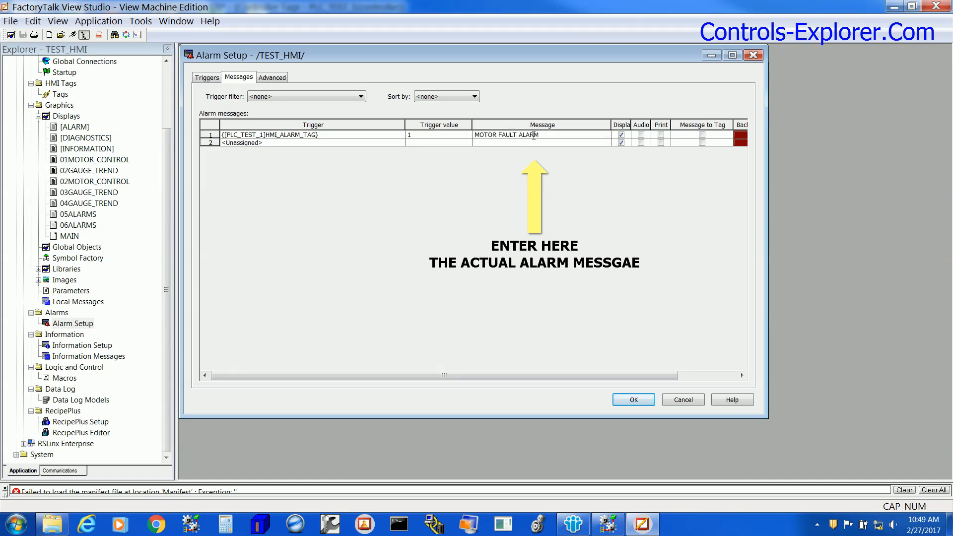
Add a second alarm message for HMI_ALARM_TAG with trigger value 2 and the text "E-STOP ACTIVATED"
{"action": "left_click", "coordinate": [333, 143]}
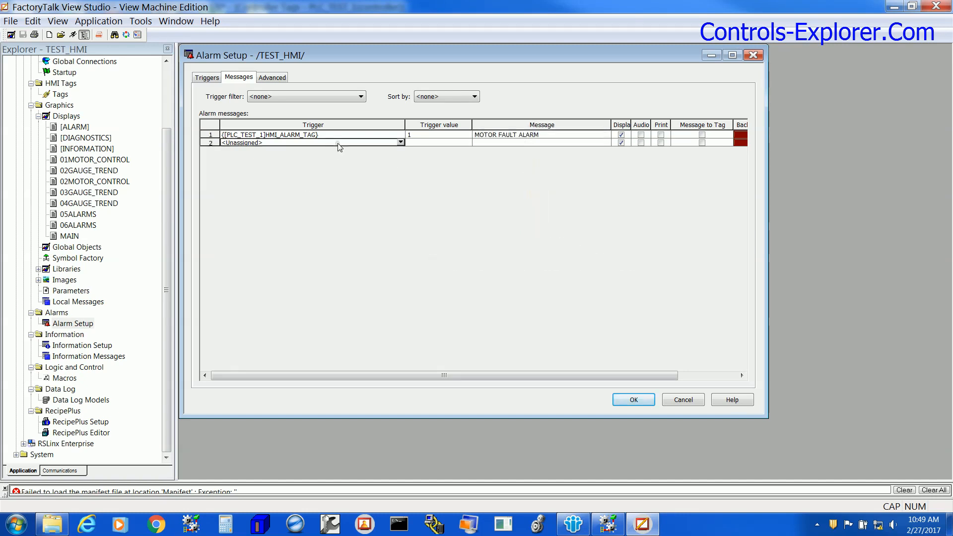
{"action": "left_click", "coordinate": [401, 142]}
{"action": "left_click", "coordinate": [371, 166]}
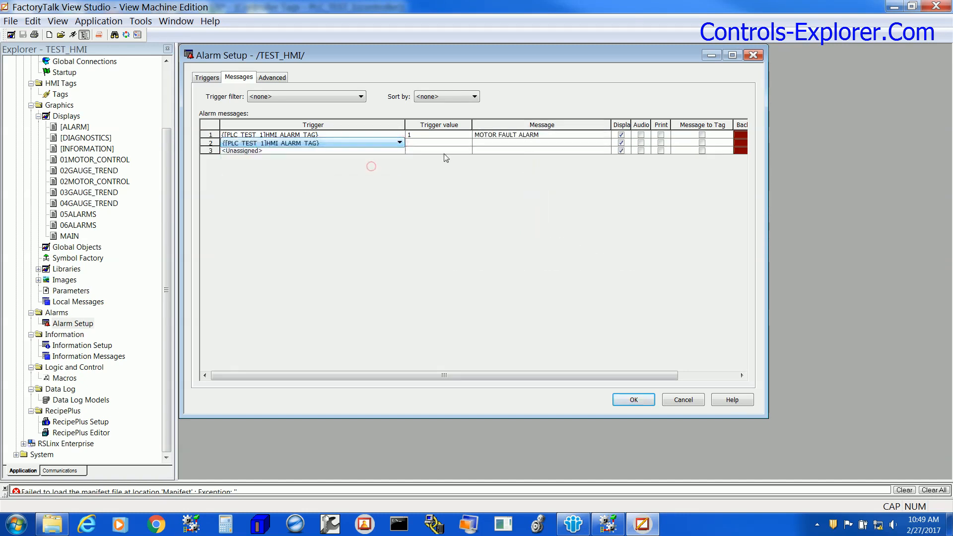
{"action": "left_click", "coordinate": [425, 144]}
{"action": "type", "text": "2"}
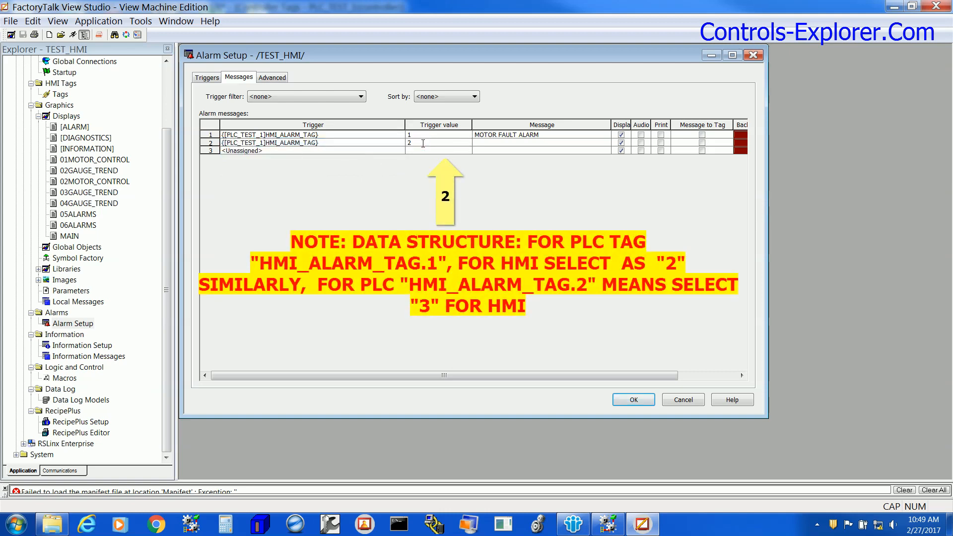
{"action": "left_click", "coordinate": [487, 143]}
{"action": "type", "text": "E-STOP ACTIVATED"}
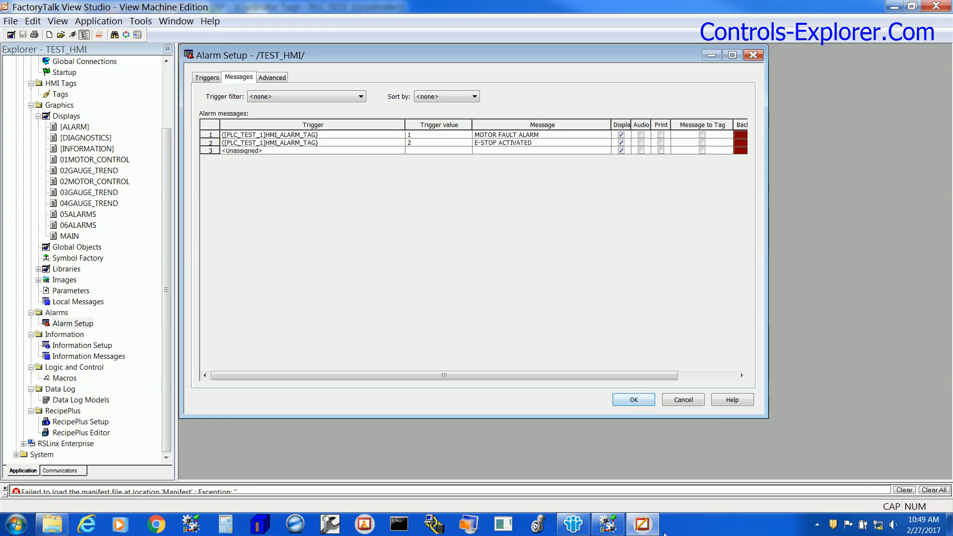
Check the HMI_ALARM_TAG bits in RSLogix 5000, and return to FactoryTalk View Studio to accept the alarm setup
{"action": "left_click", "coordinate": [608, 524]}
{"action": "left_click", "coordinate": [244, 152]}
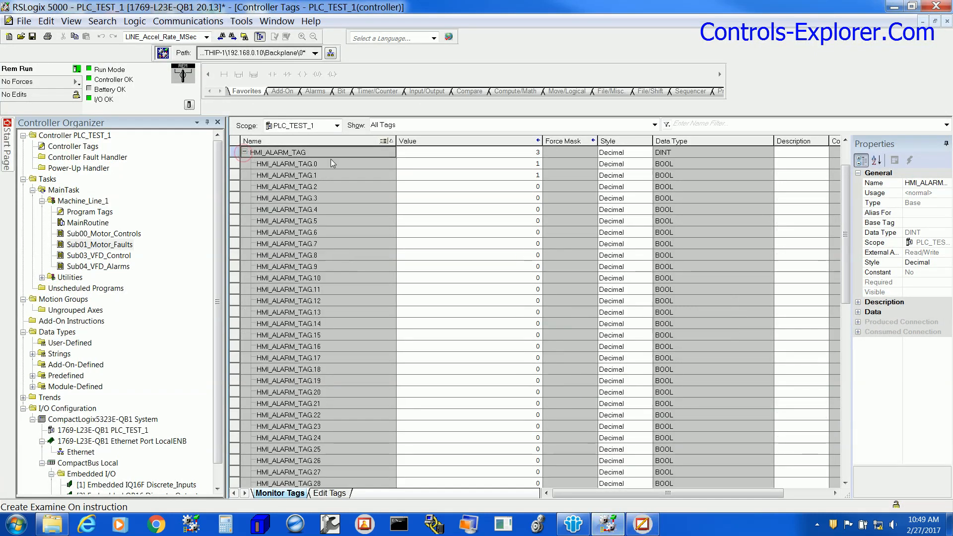
{"action": "left_click", "coordinate": [642, 524]}
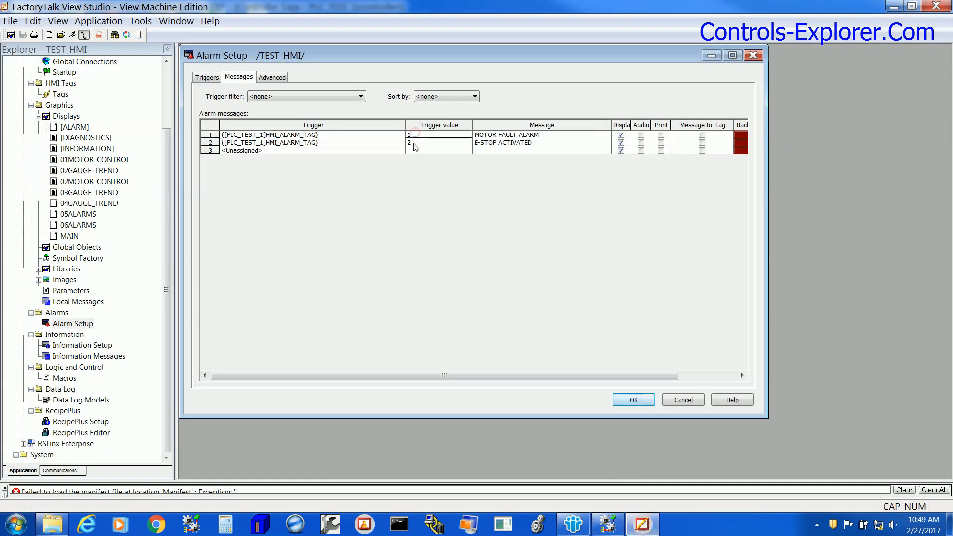
{"action": "left_click", "coordinate": [629, 405]}
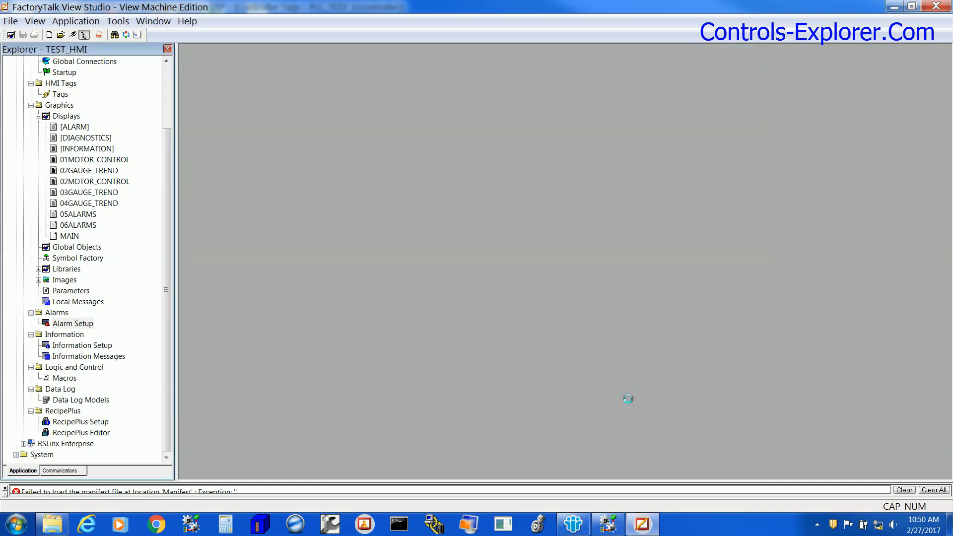
Create a new graphic display in TEST_HMI and move its window towards the middle of the workspace
{"action": "right_click", "coordinate": [71, 117]}
{"action": "left_click", "coordinate": [98, 123]}
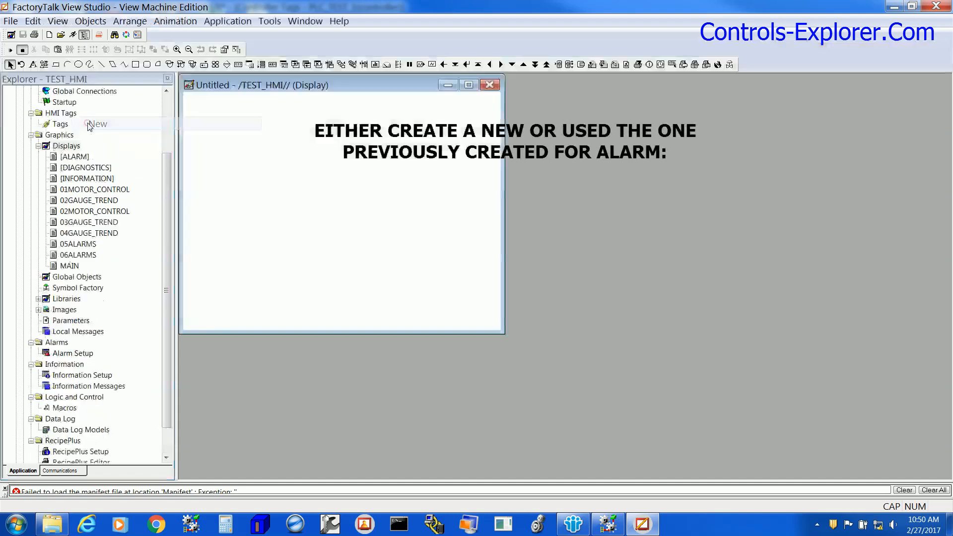
{"action": "left_click_drag", "start_coordinate": [476, 115], "coordinate": [481, 115]}
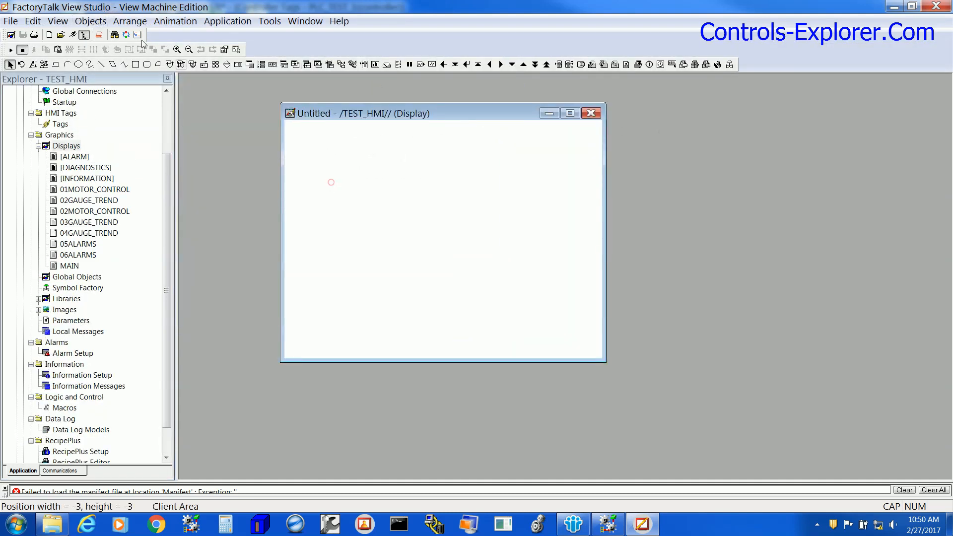
Draw an Alarm List across the upper part of the new display, review its property pages and accept the default settings
{"action": "left_click", "coordinate": [91, 21]}
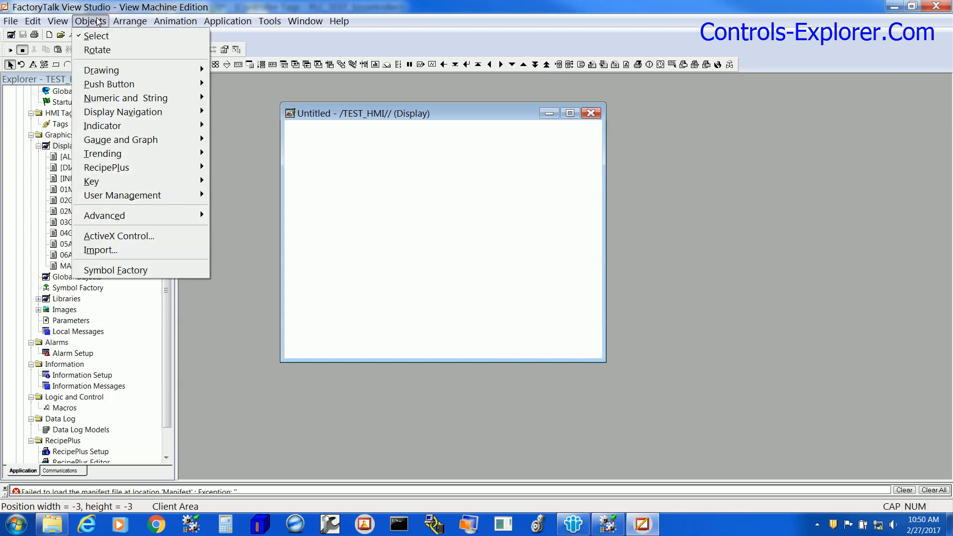
{"action": "mouse_move", "coordinate": [151, 218]}
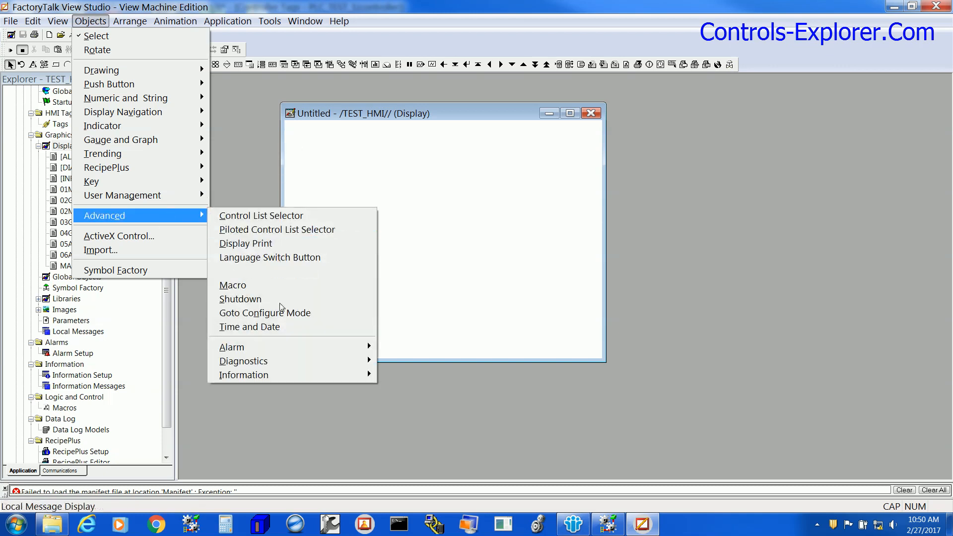
{"action": "mouse_move", "coordinate": [279, 348]}
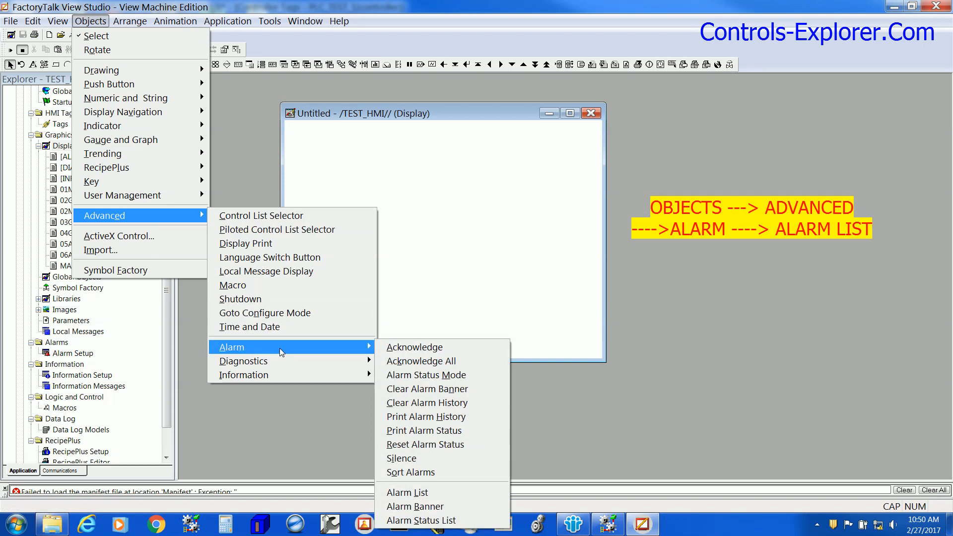
{"action": "left_click", "coordinate": [423, 493]}
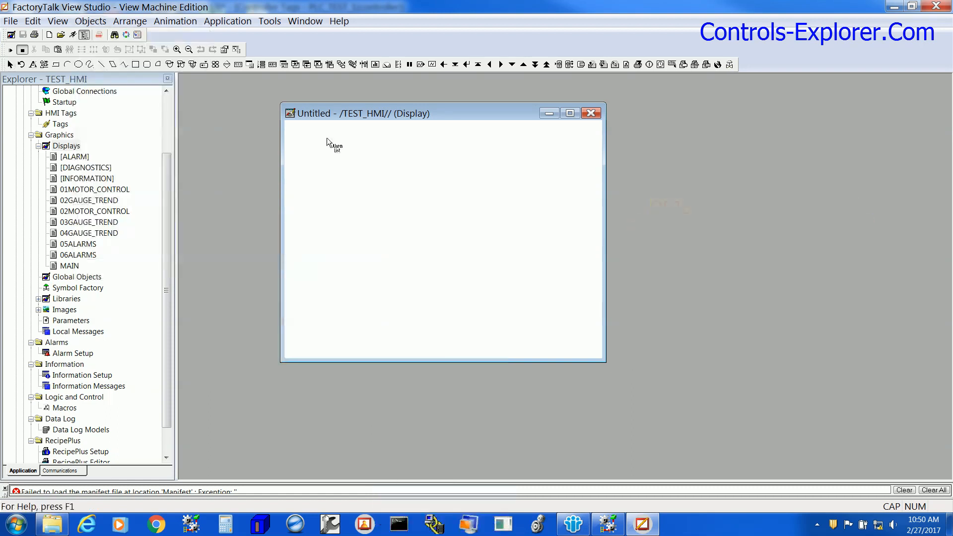
{"action": "left_click_drag", "start_coordinate": [304, 135], "coordinate": [589, 224]}
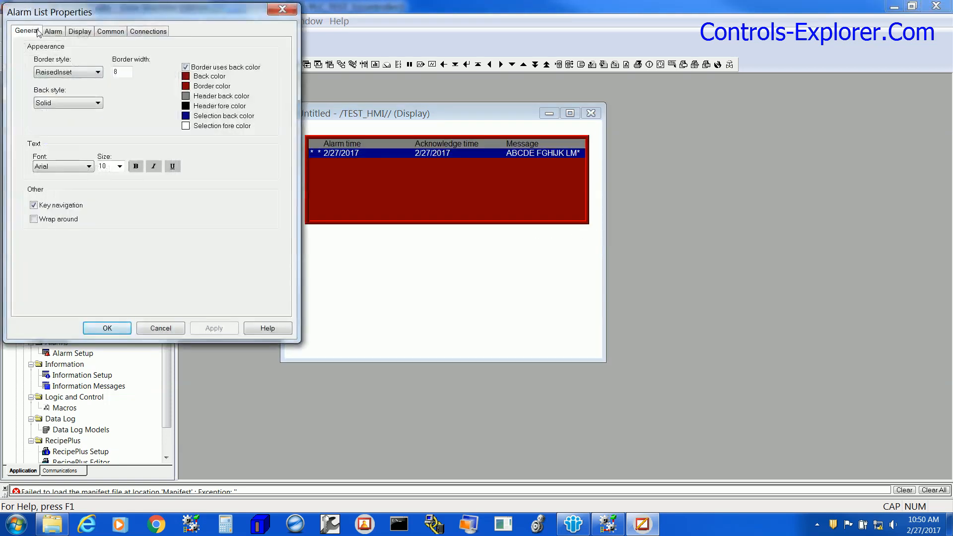
{"action": "left_click", "coordinate": [53, 31]}
{"action": "left_click", "coordinate": [79, 31]}
{"action": "left_click", "coordinate": [113, 32]}
{"action": "left_click", "coordinate": [148, 32]}
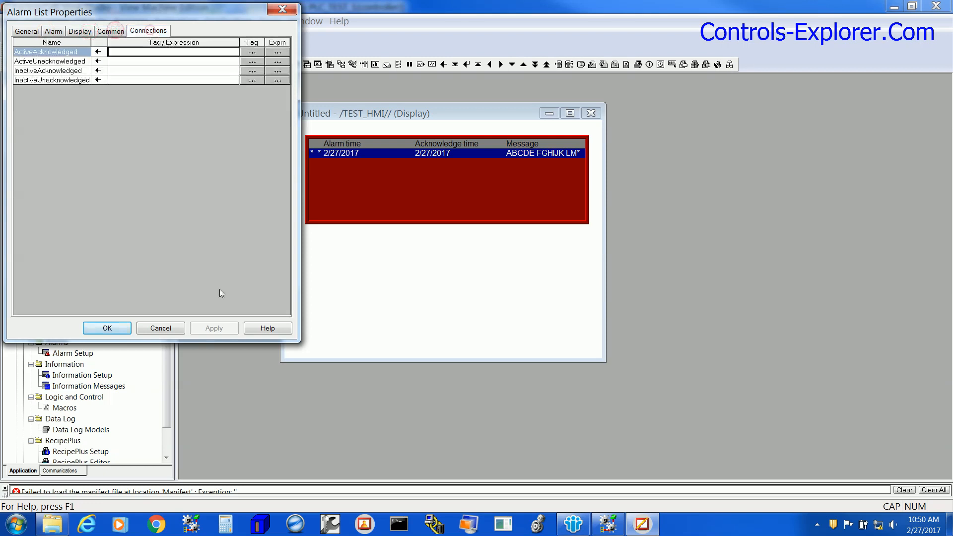
{"action": "left_click", "coordinate": [98, 328]}
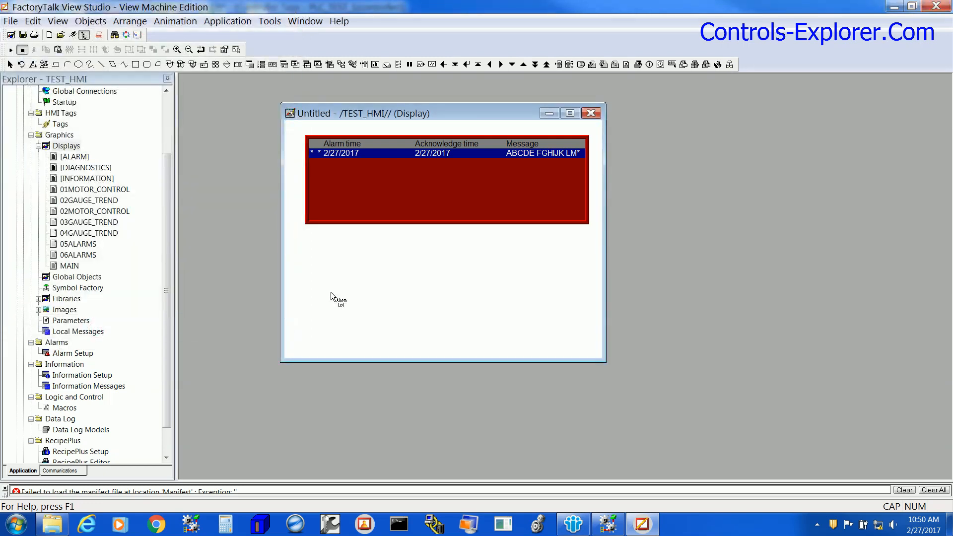
Draw an Alarm Banner below the alarm list at a similar width and accept its default properties
{"action": "left_click", "coordinate": [98, 21]}
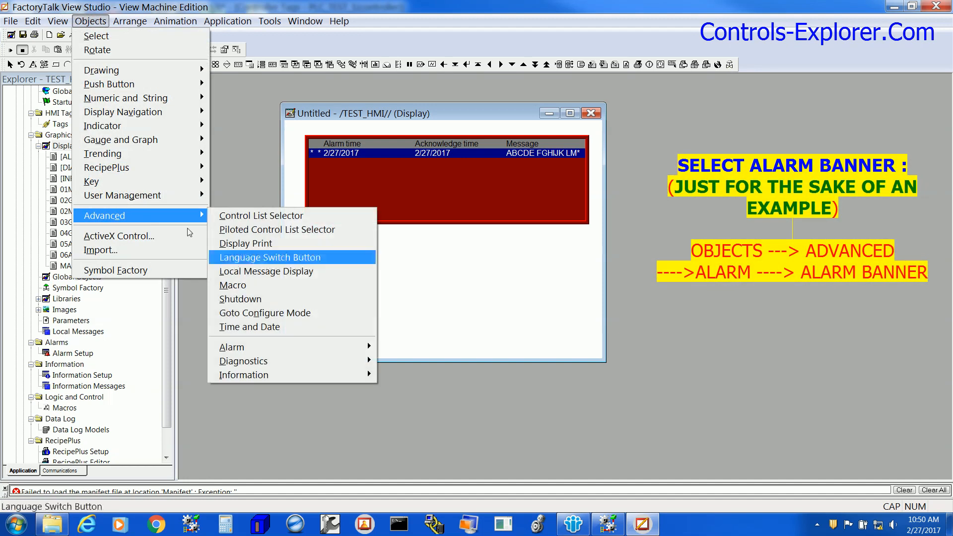
{"action": "mouse_move", "coordinate": [322, 342]}
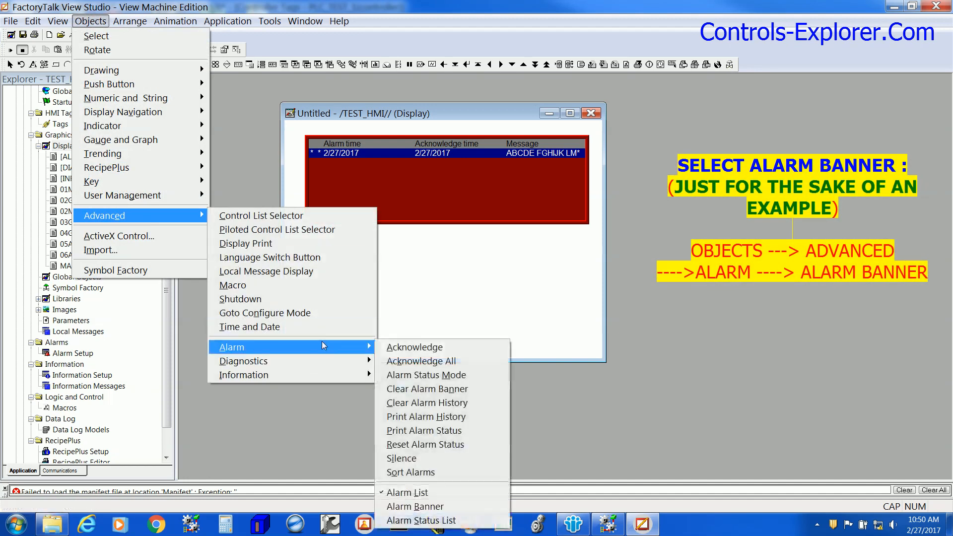
{"action": "left_click", "coordinate": [415, 507]}
{"action": "left_click_drag", "start_coordinate": [311, 256], "coordinate": [591, 321]}
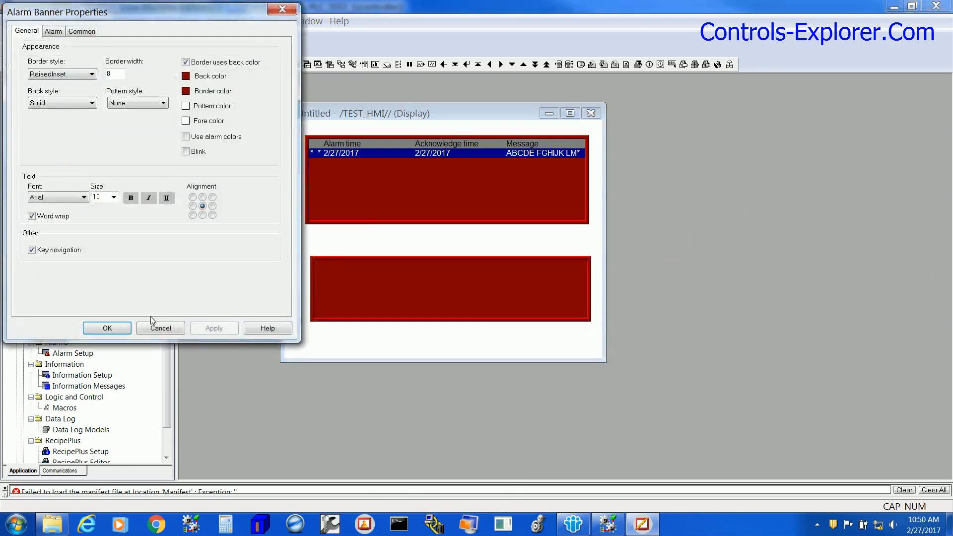
{"action": "left_click", "coordinate": [112, 326]}
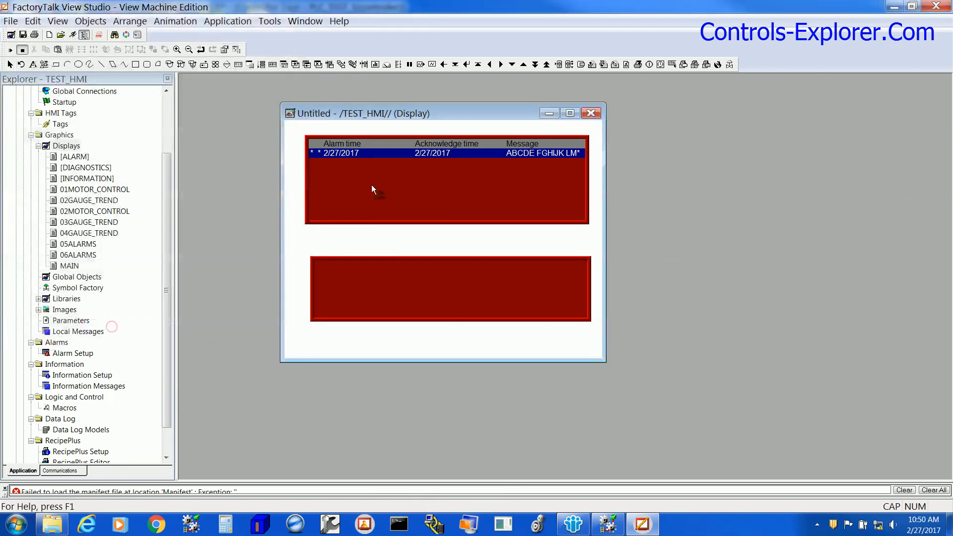
Save the new display under the component name ALARM_PAGE_TESTING
{"action": "left_click", "coordinate": [23, 35]}
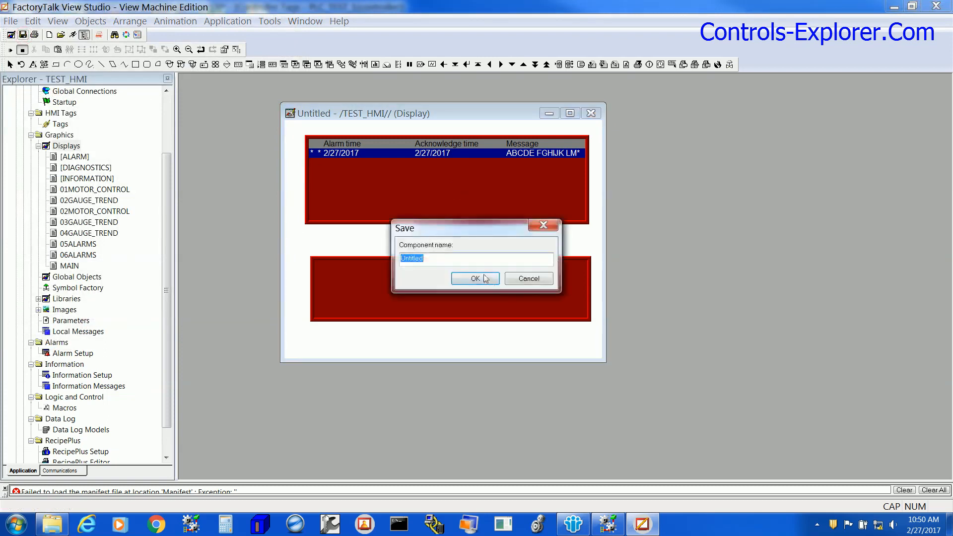
{"action": "type", "text": "ALARM"}
{"action": "type", "text": "_PAGE"}
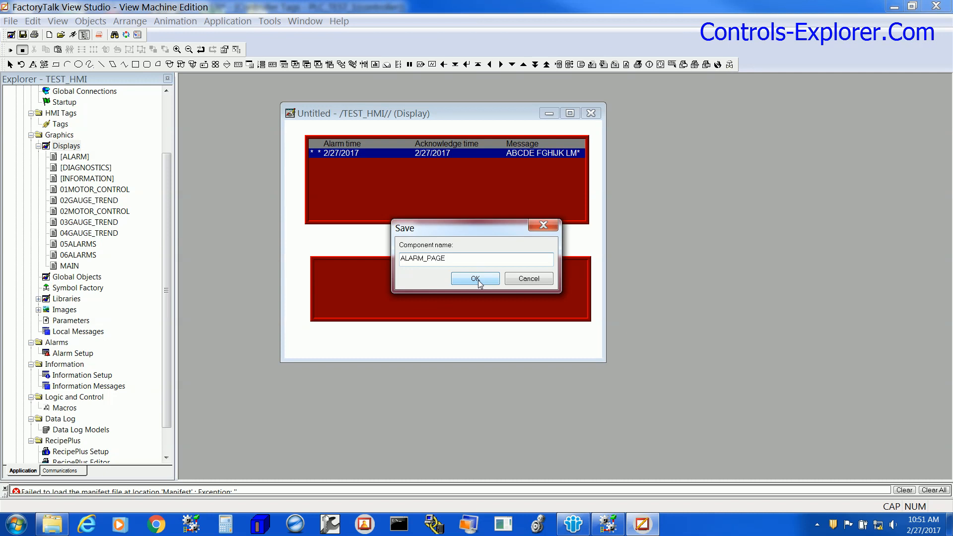
{"action": "type", "text": "_TESTING"}
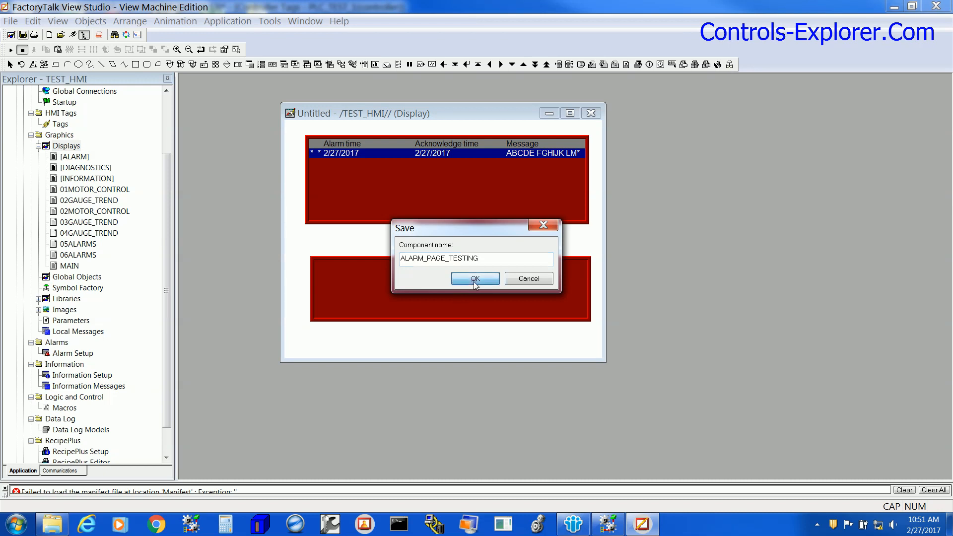
{"action": "left_click", "coordinate": [477, 280]}
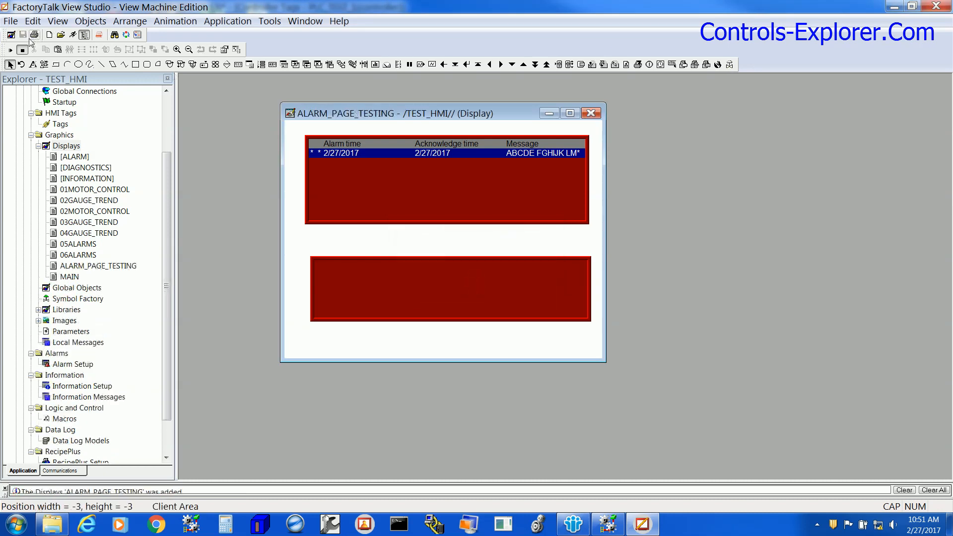